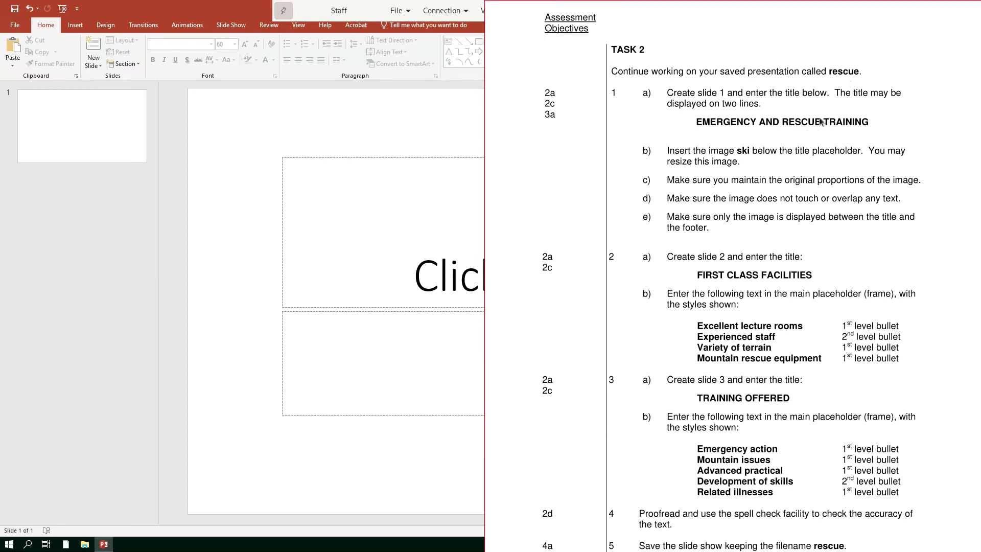
Open the rescue presentation from the Recent files list.
left_click(481, 161)
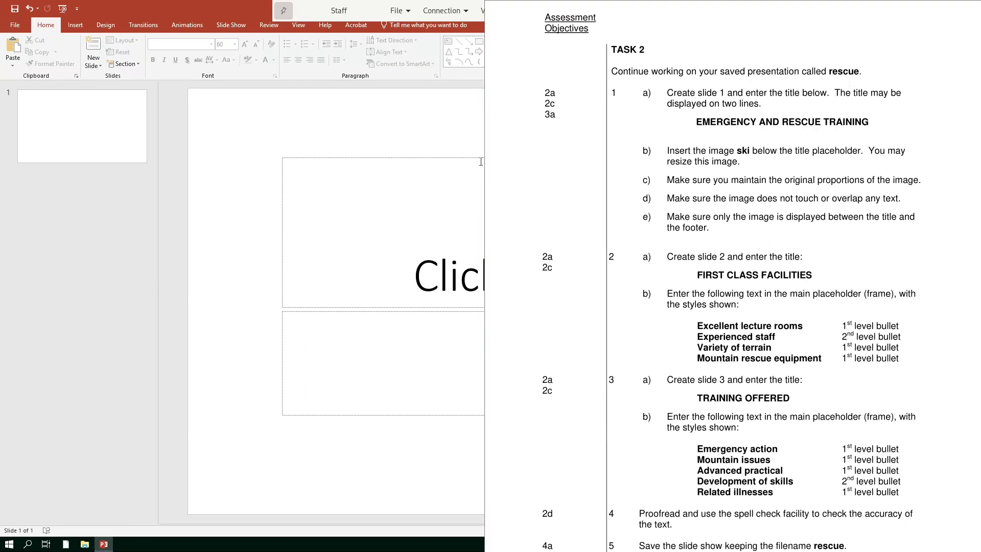
left_click(607, 165)
key("alt+Tab")
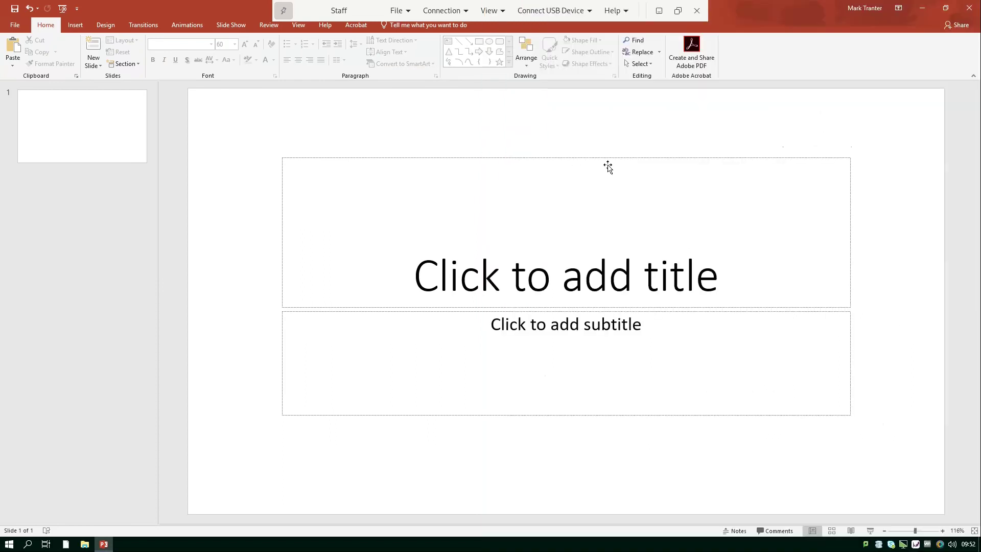
left_click(15, 28)
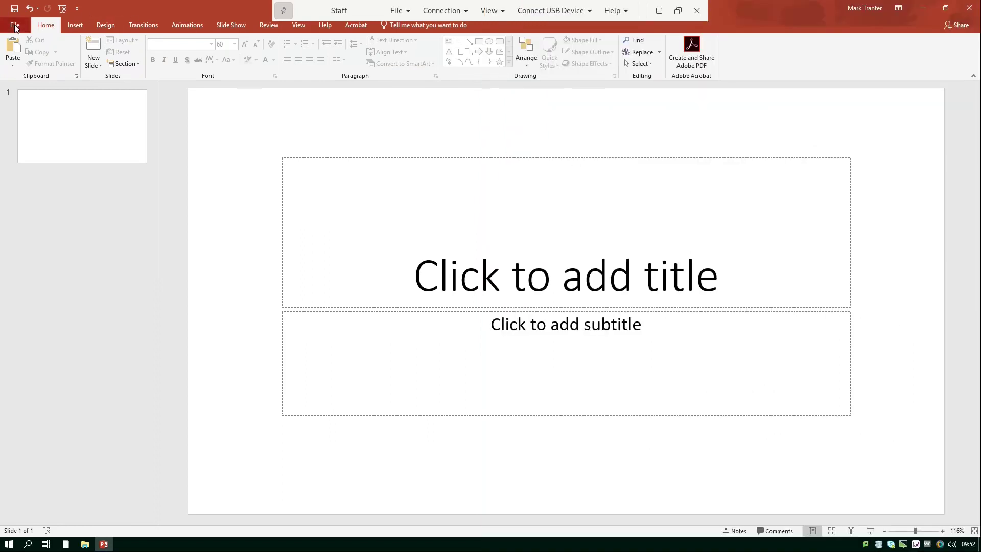
left_click(20, 86)
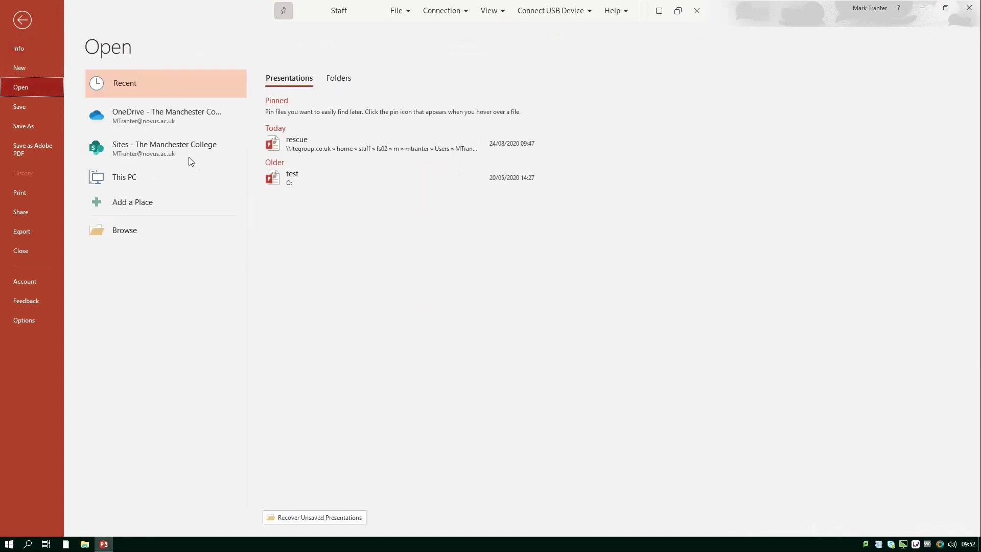
left_click(329, 141)
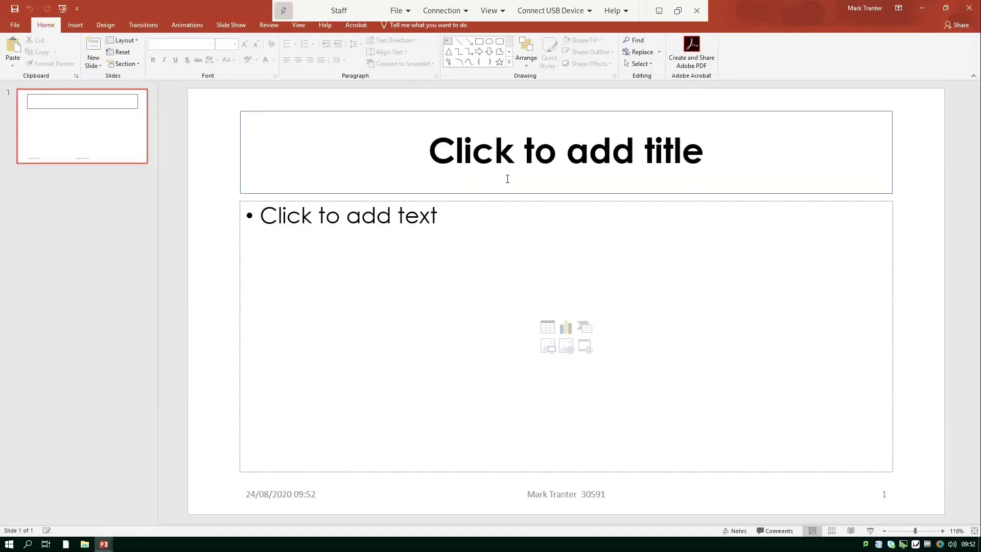
Paste EMERGENCY AND RESCUE TRAINING into the slide 1 title placeholder.
left_click(509, 167)
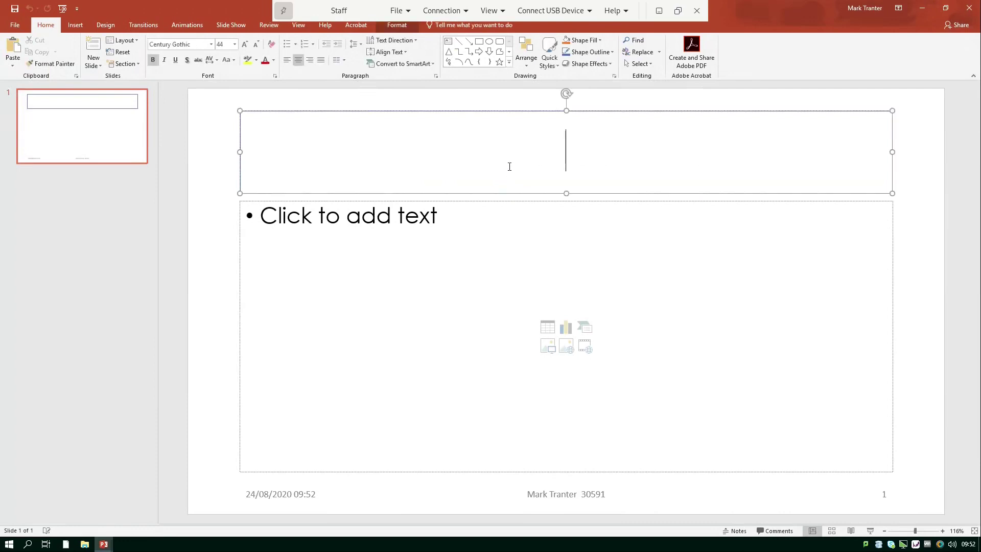
type("EMERGENCY AND RESCUE TRAINING")
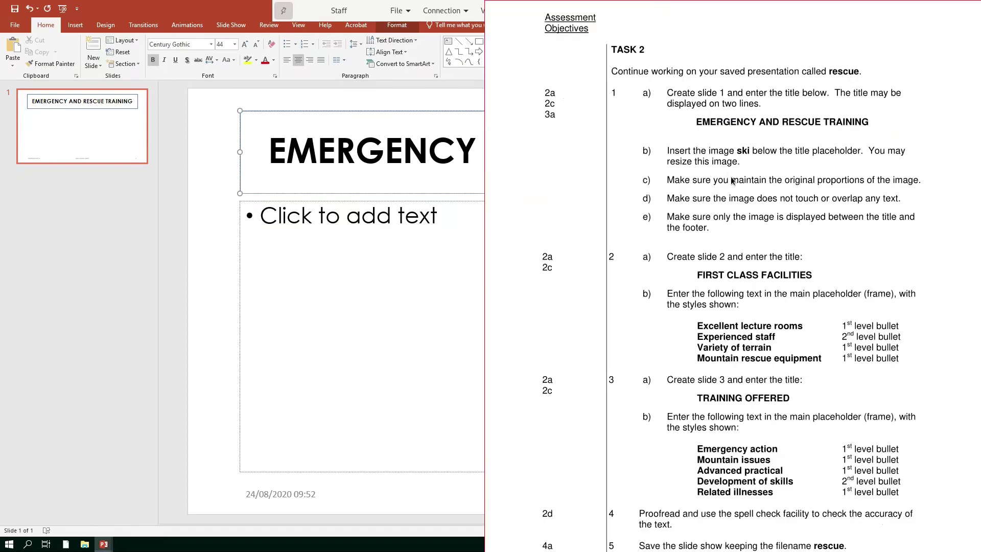
scroll(731, 180, "down", 2)
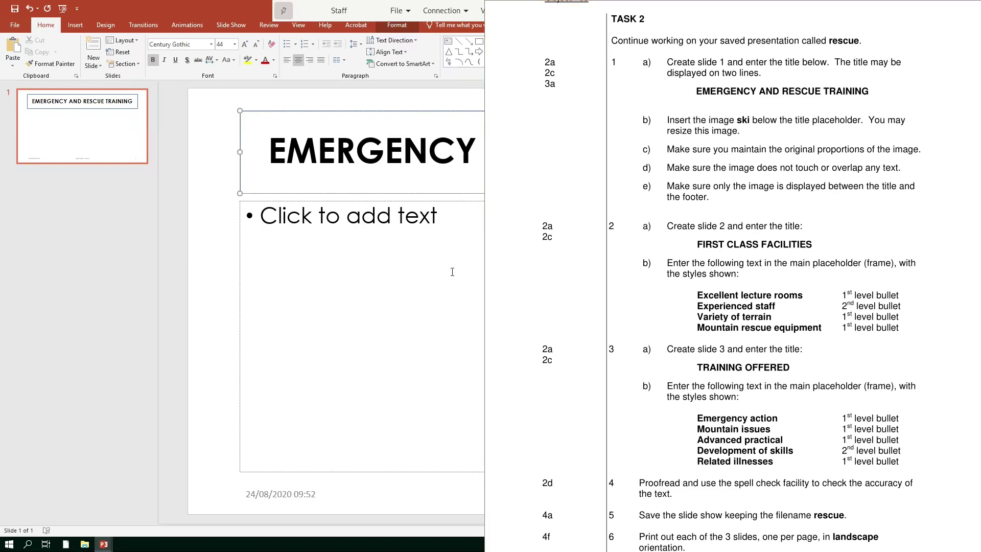
Select the empty body placeholder on slide 1 and delete it.
key("alt+Tab")
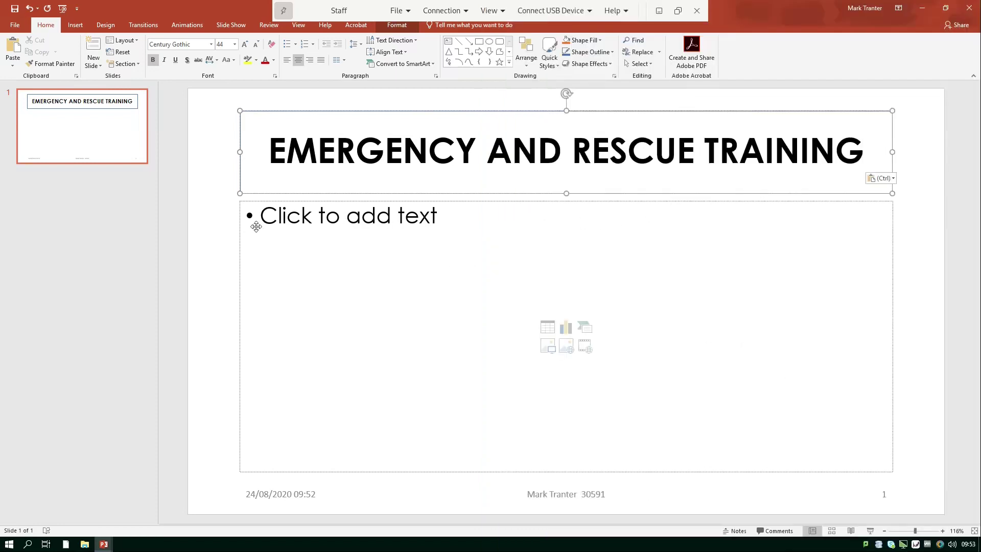
left_click(302, 204)
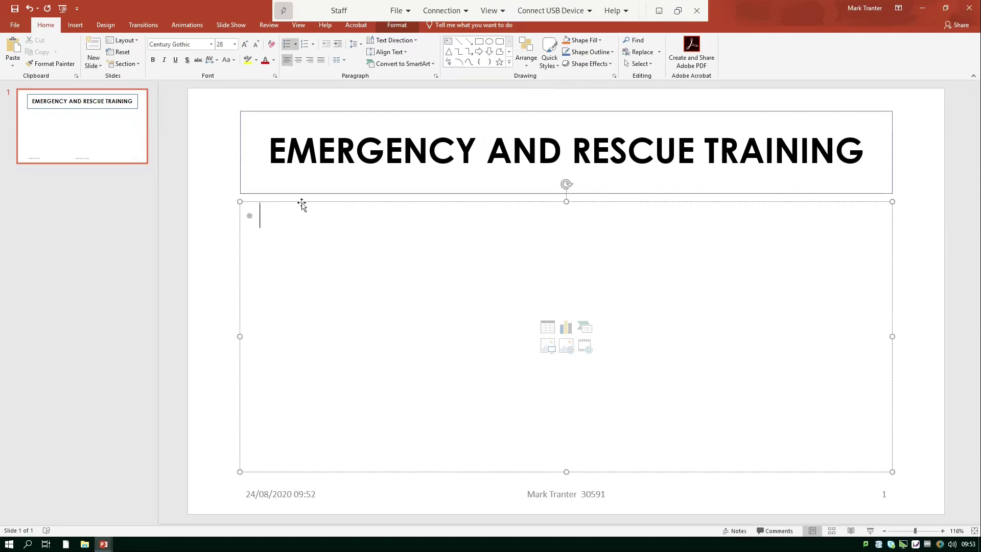
left_click(302, 204)
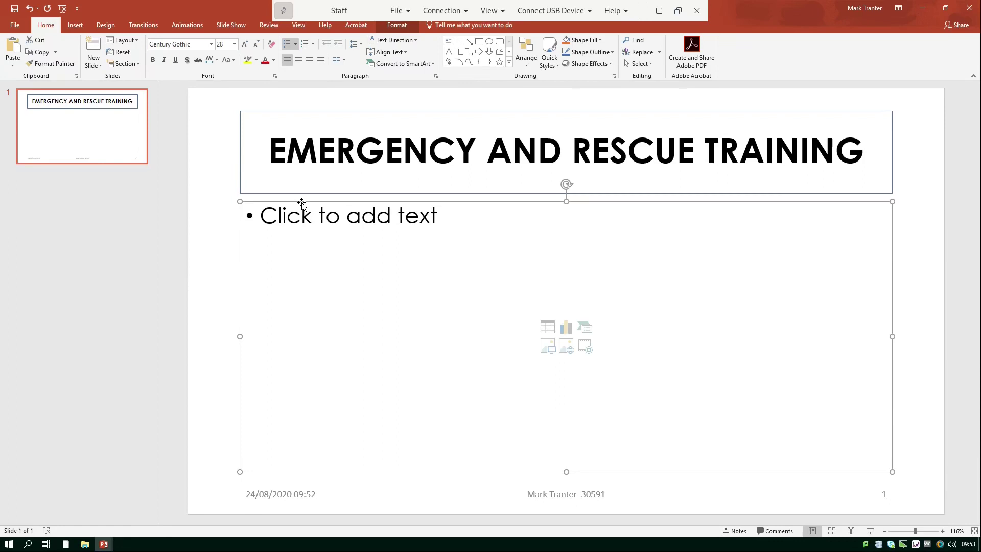
key("Delete")
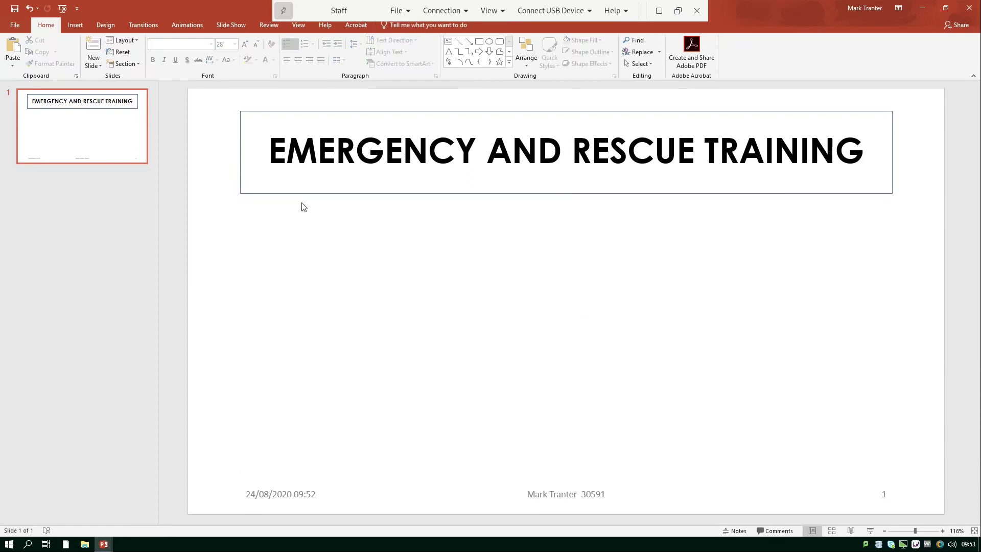
left_click(76, 27)
Insert the ski picture from Documents > powerpoint onto slide 1.
left_click(72, 45)
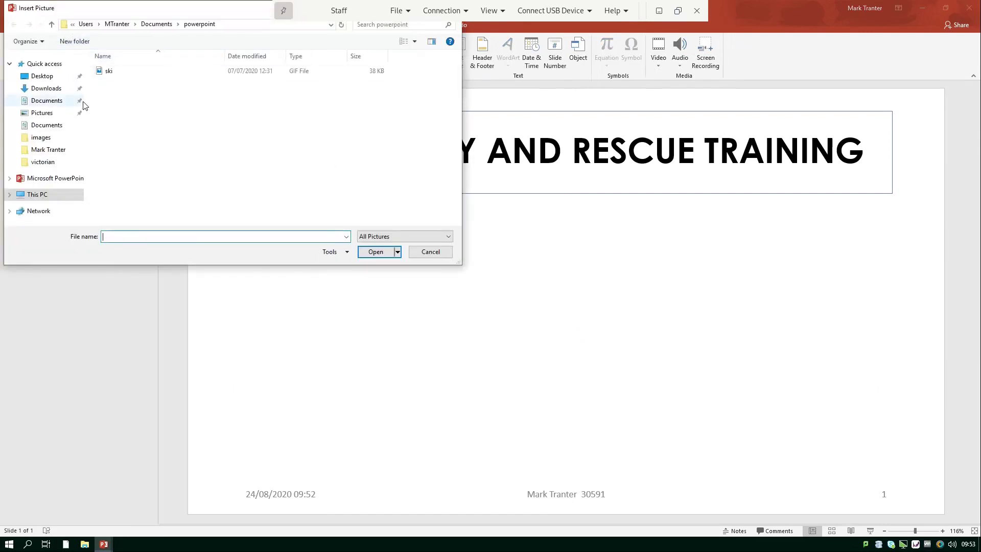
left_click(159, 25)
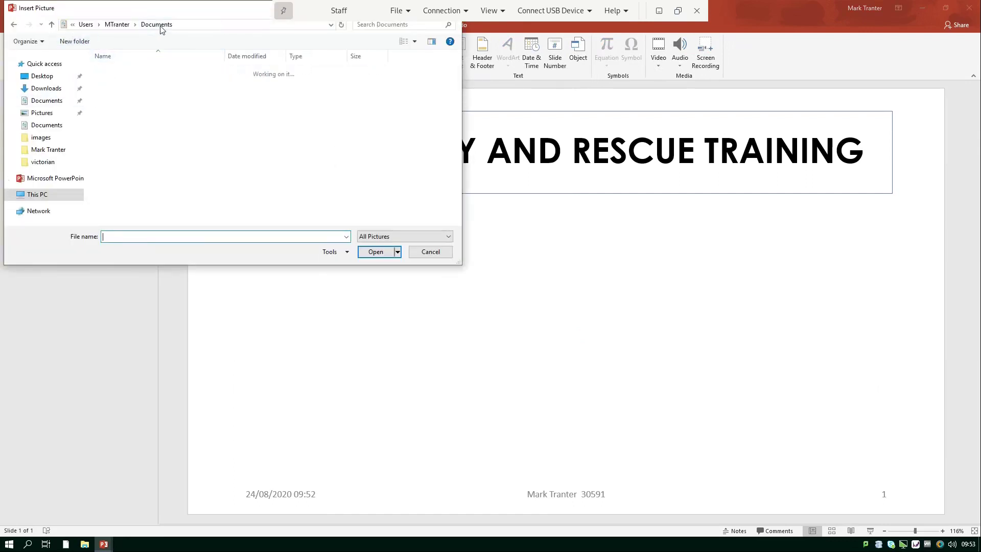
double_click(123, 146)
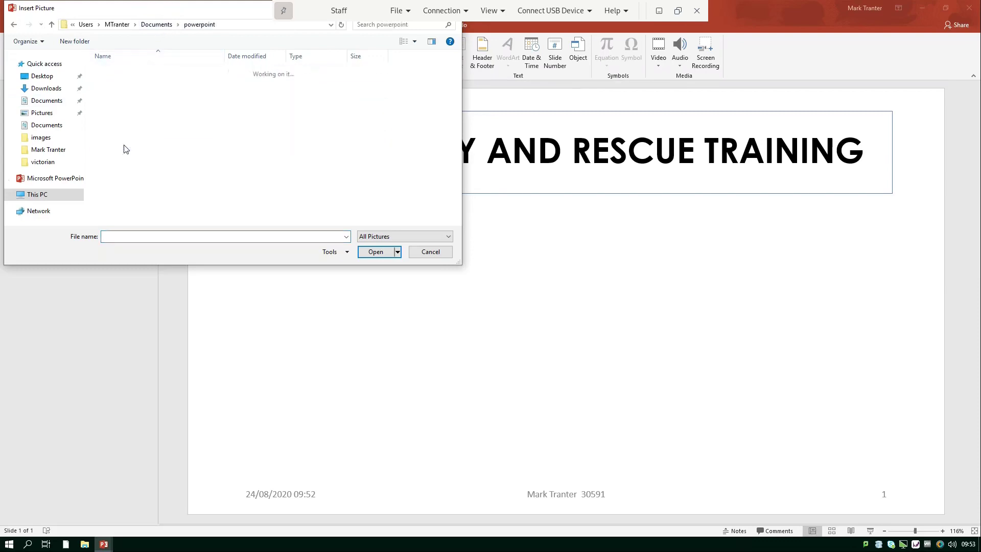
left_click(115, 75)
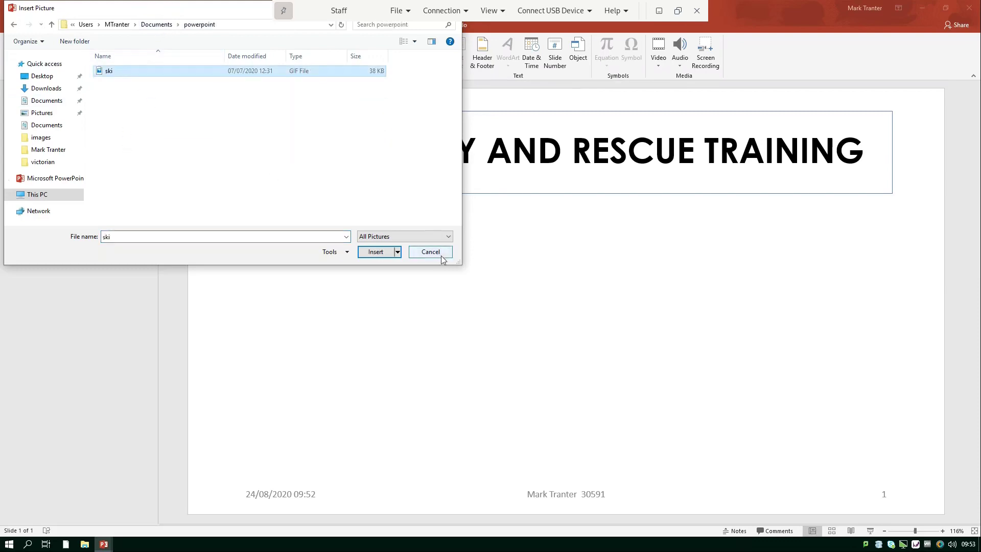
left_click(382, 252)
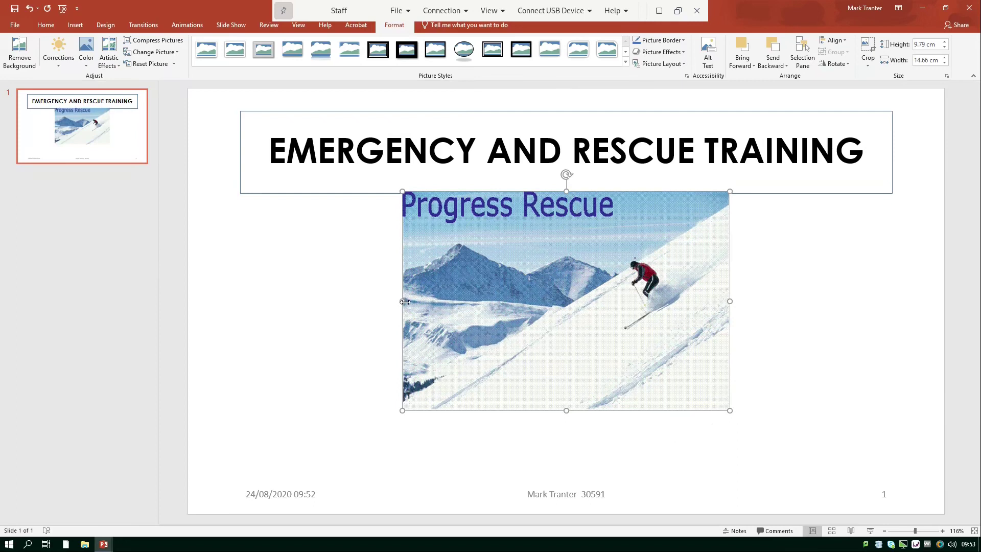
Undo the distorted stretch, move the ski picture up, and enlarge it proportionally to 13.36 × 20.01 cm.
left_click_drag(728, 304, 841, 324)
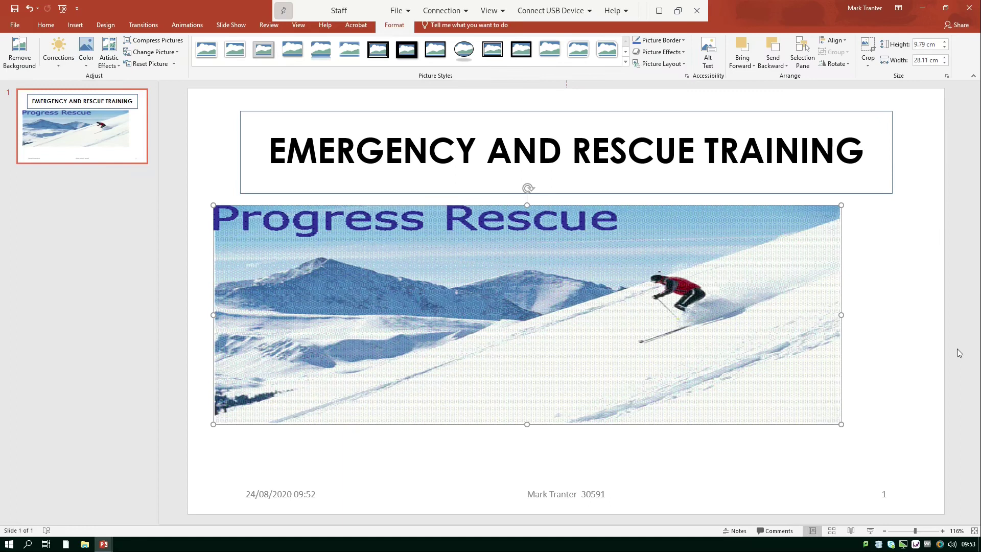
key("ctrl+z")
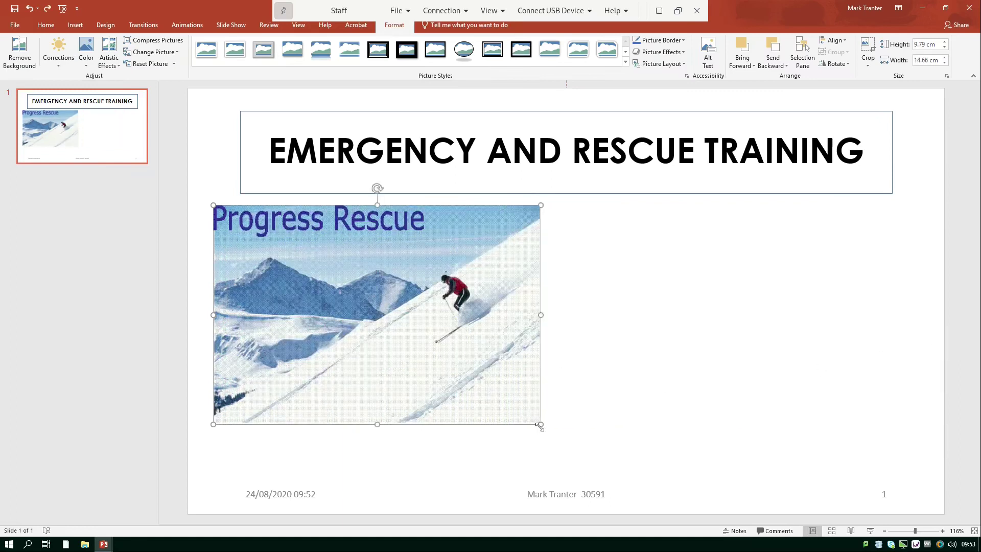
left_click_drag(528, 392, 522, 370)
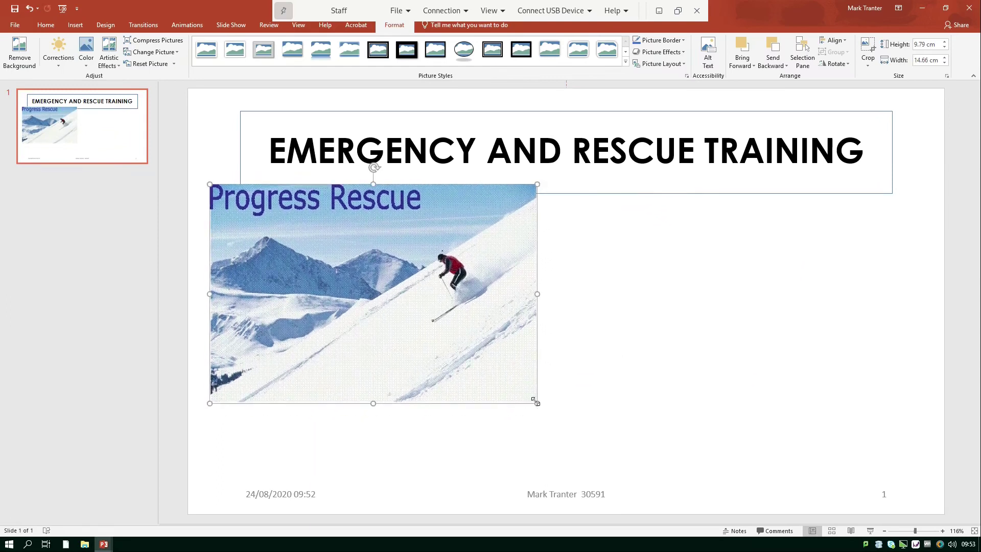
left_click_drag(534, 405, 656, 478)
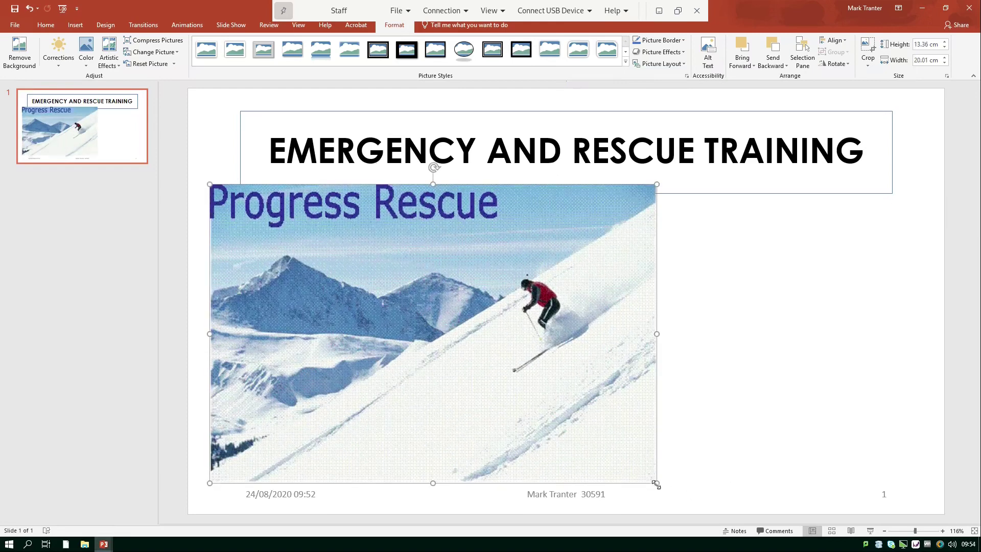
Centre the ski picture and shrink it to 12.55 × 18.79 cm, clear of the title.
left_click_drag(504, 370, 636, 362)
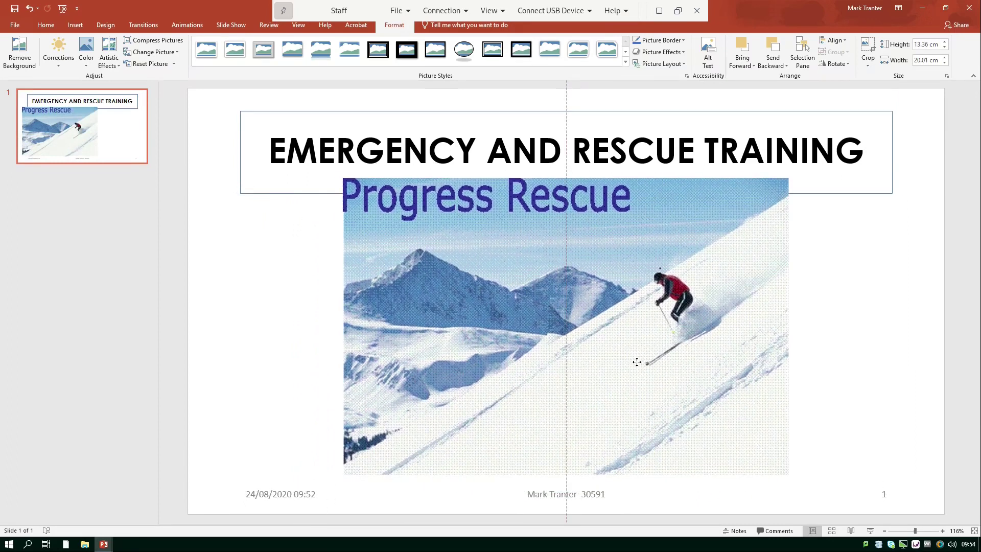
left_click_drag(636, 362, 636, 361)
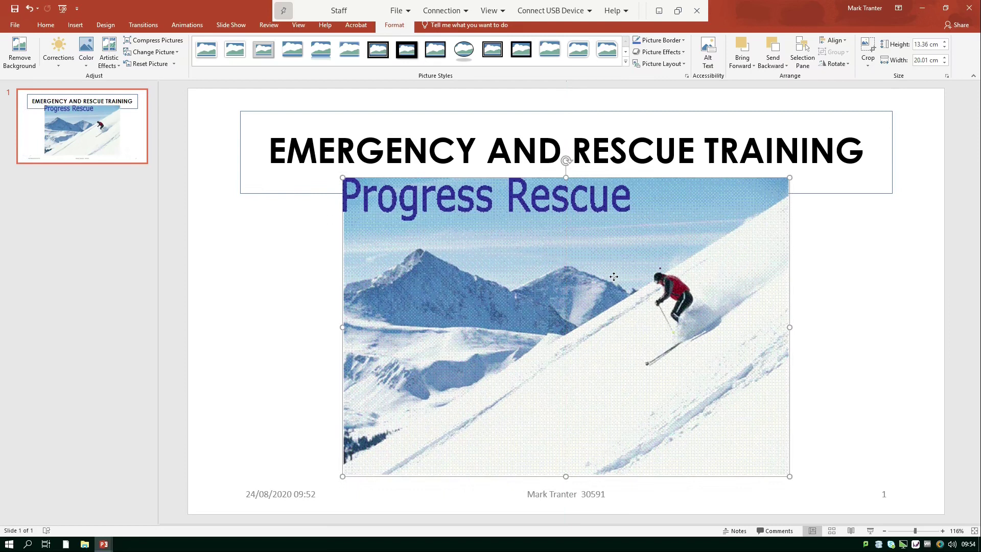
left_click_drag(614, 277, 613, 277)
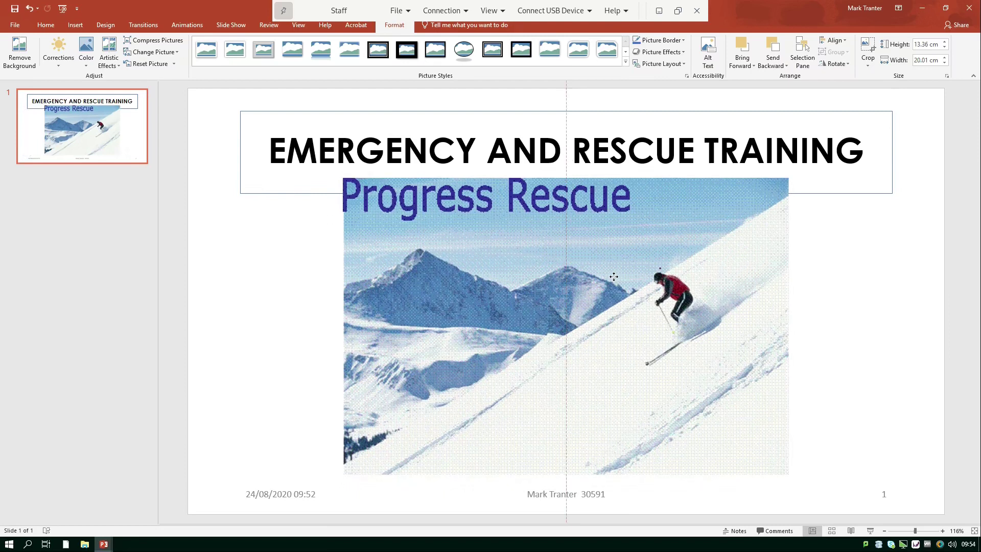
left_click_drag(613, 276, 613, 277)
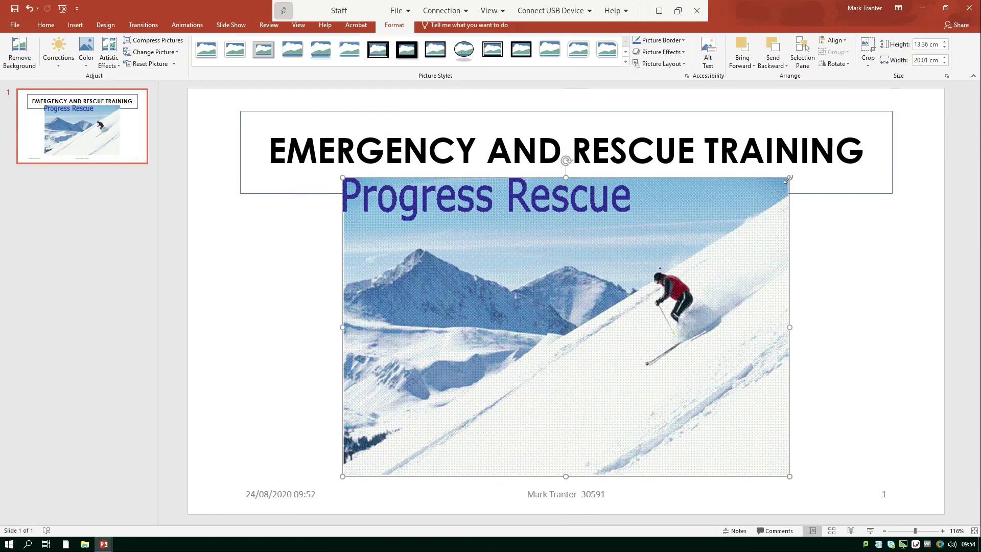
left_click_drag(789, 177, 756, 226)
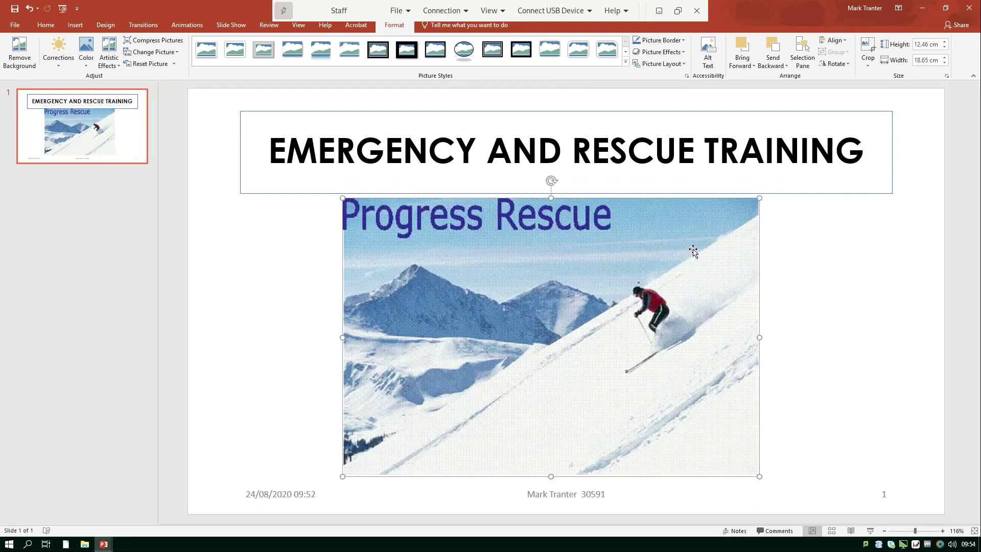
left_click_drag(759, 198, 762, 205)
left_click_drag(651, 256, 658, 260)
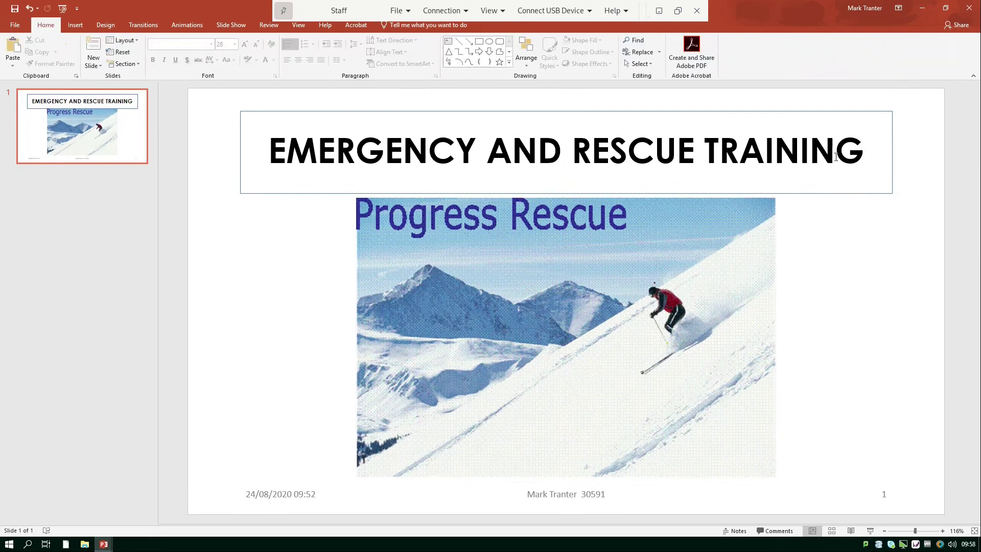
Review the exercise instruction sheet, then hide it so slide 1 is fully visible.
left_click(652, 11)
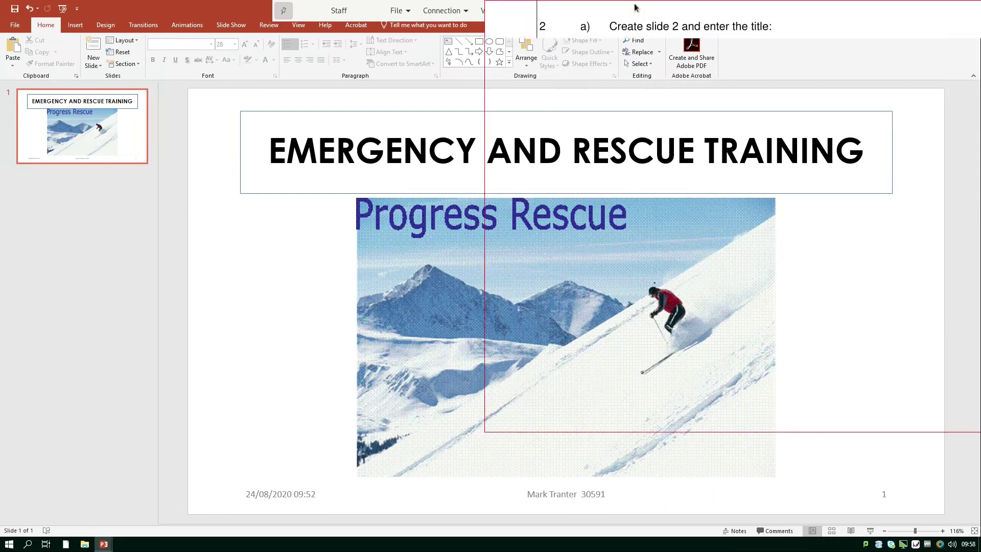
scroll(753, 161, "up", 5)
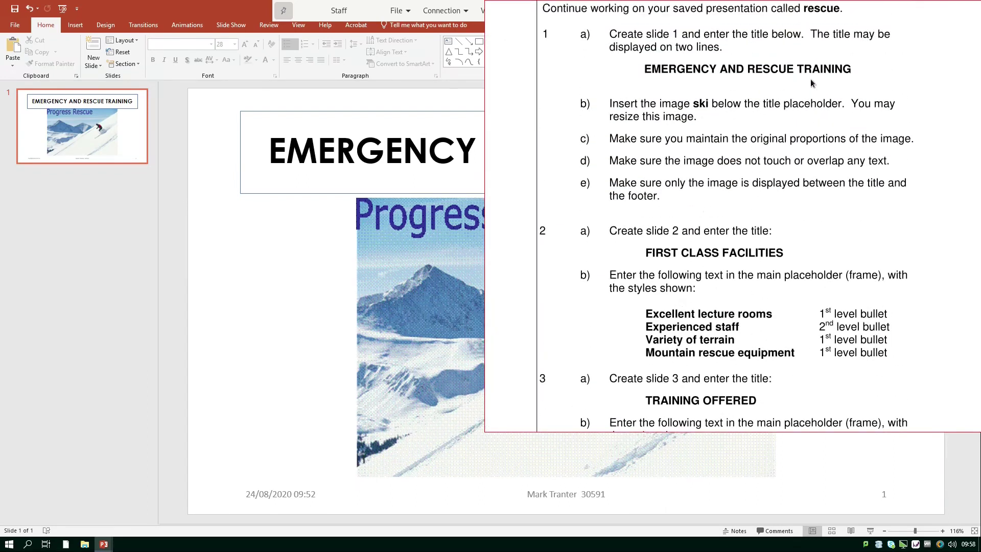
scroll(811, 77, "down", 3)
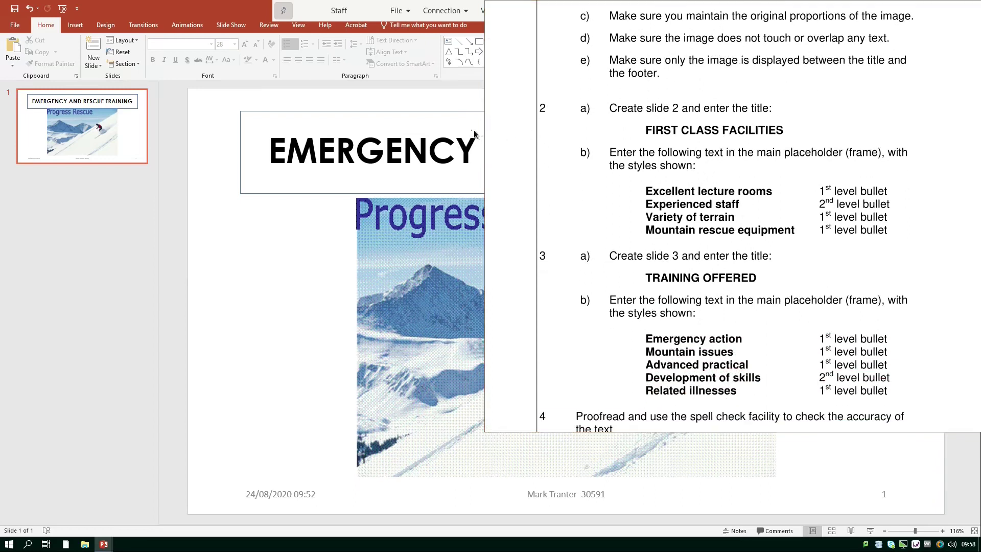
left_click(577, 142)
scroll(577, 142, "down", 2)
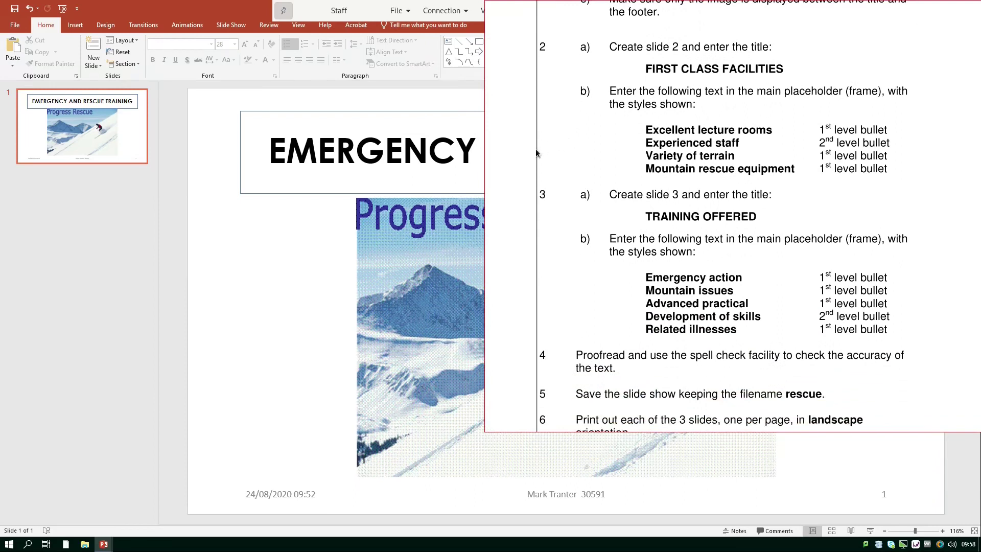
key("alt+Tab")
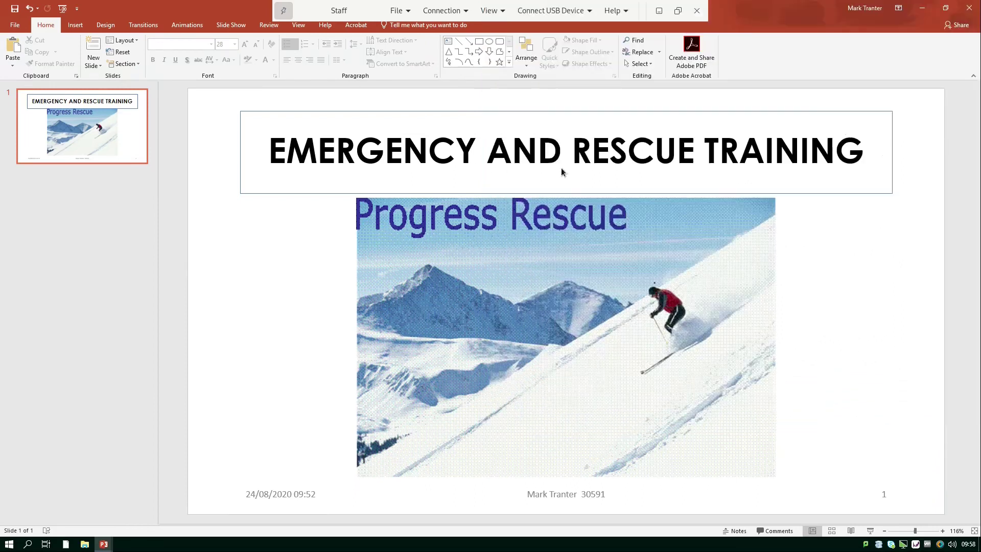
left_click(101, 66)
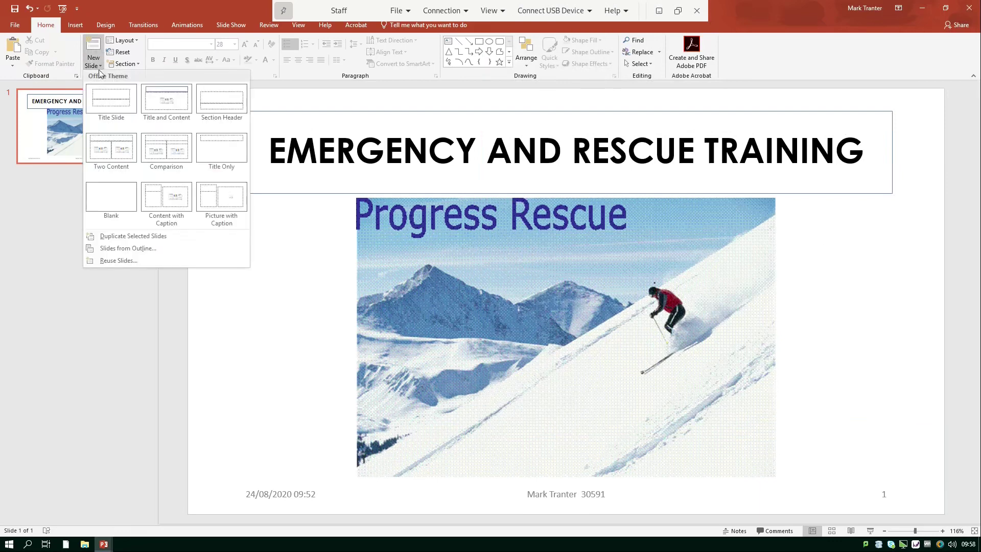
Add a Title and Content slide 2 titled 'First Class Facilities' and select the title text.
left_click(159, 102)
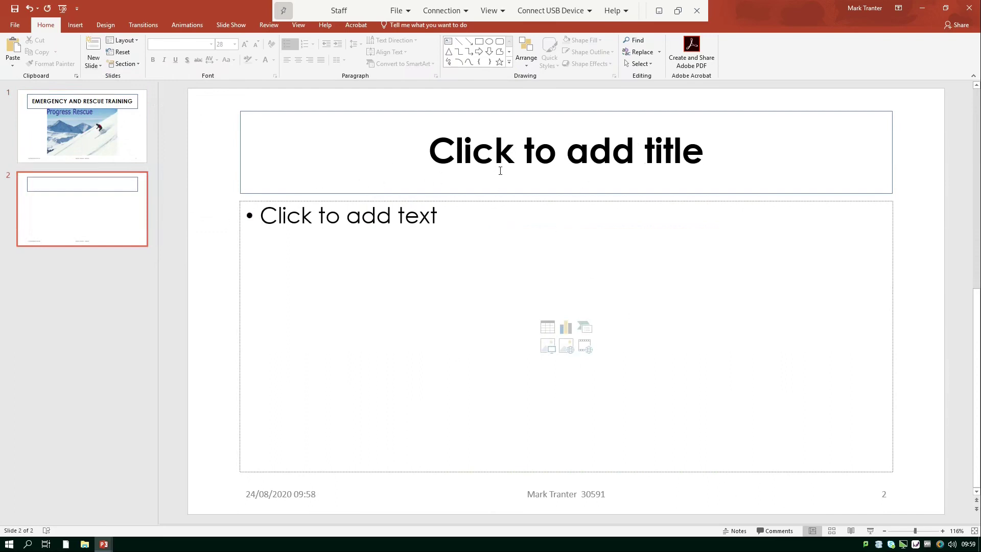
left_click(662, 13)
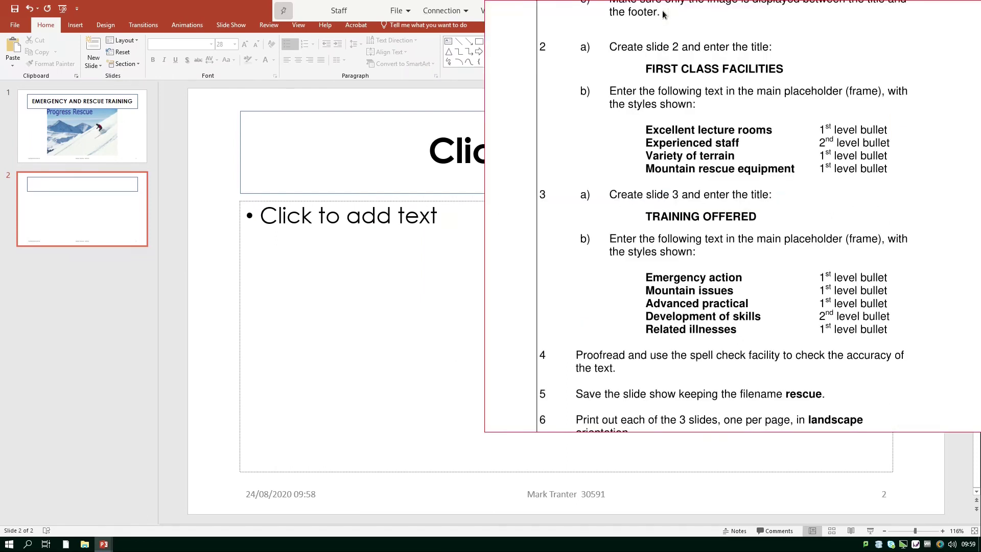
left_click(661, 13)
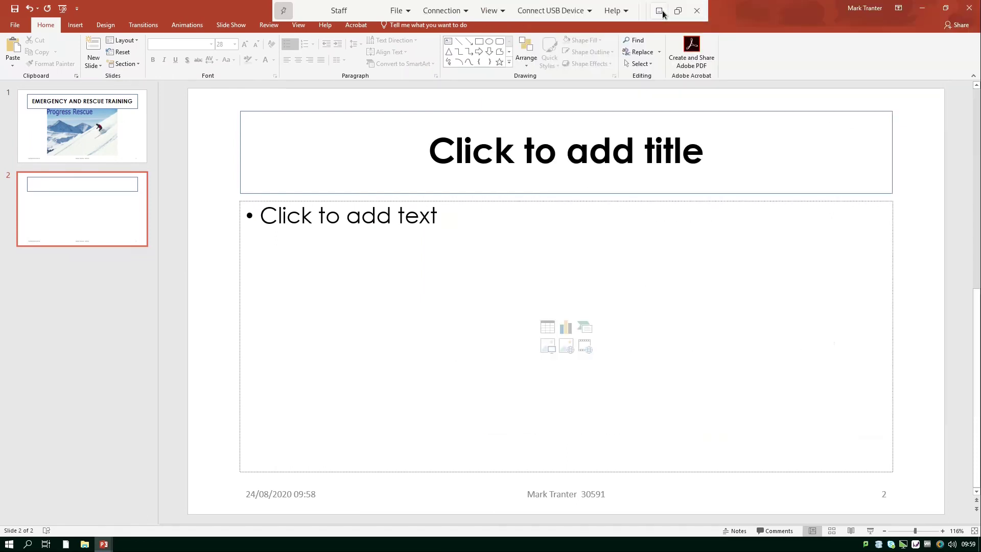
left_click(611, 128)
type("First Class FacilitiesR")
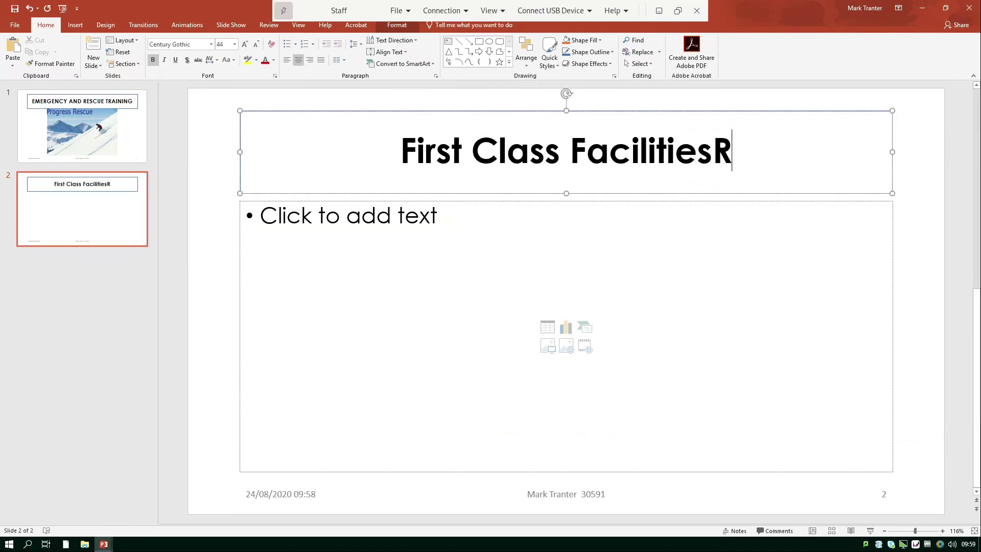
key("BackSpace")
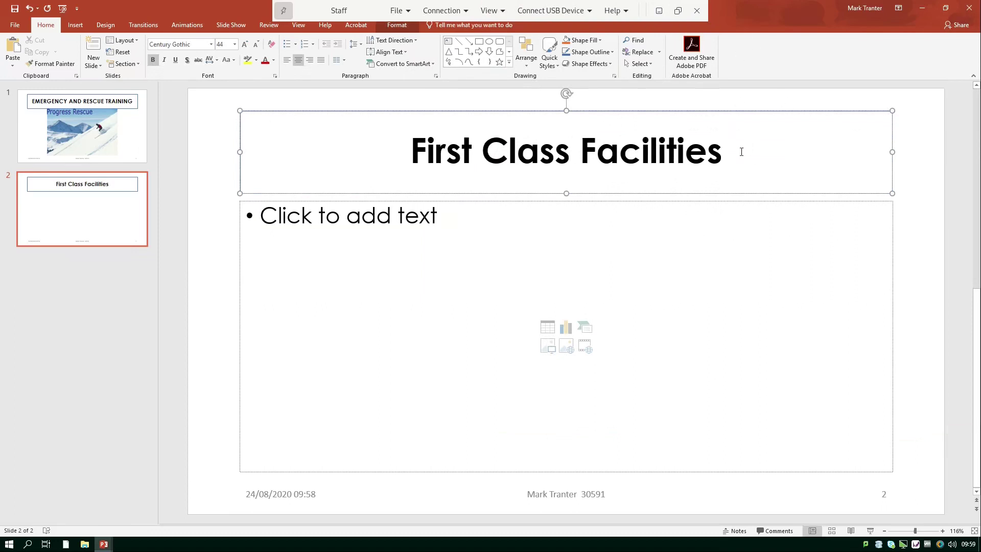
double_click(741, 152)
left_click_drag(511, 132, 727, 166)
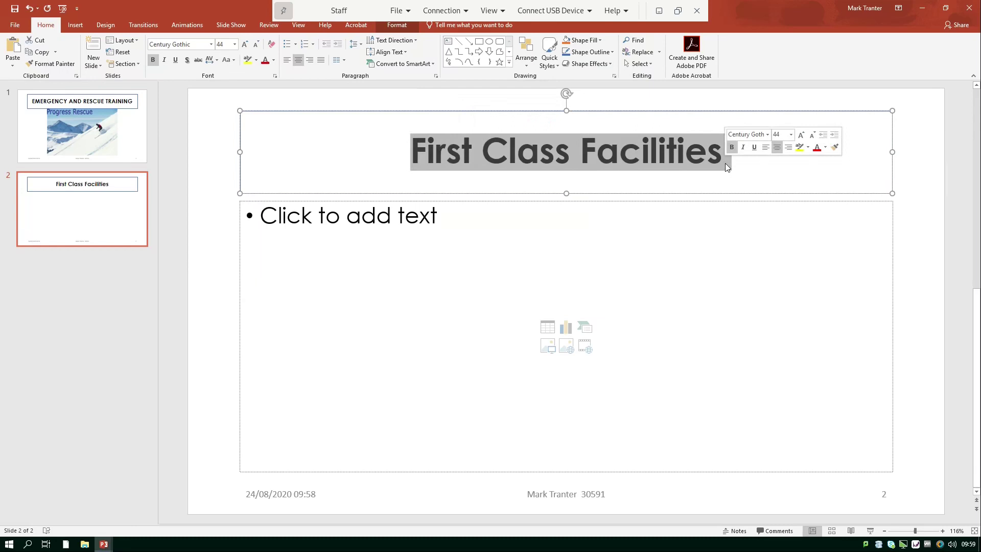
right_click(726, 166)
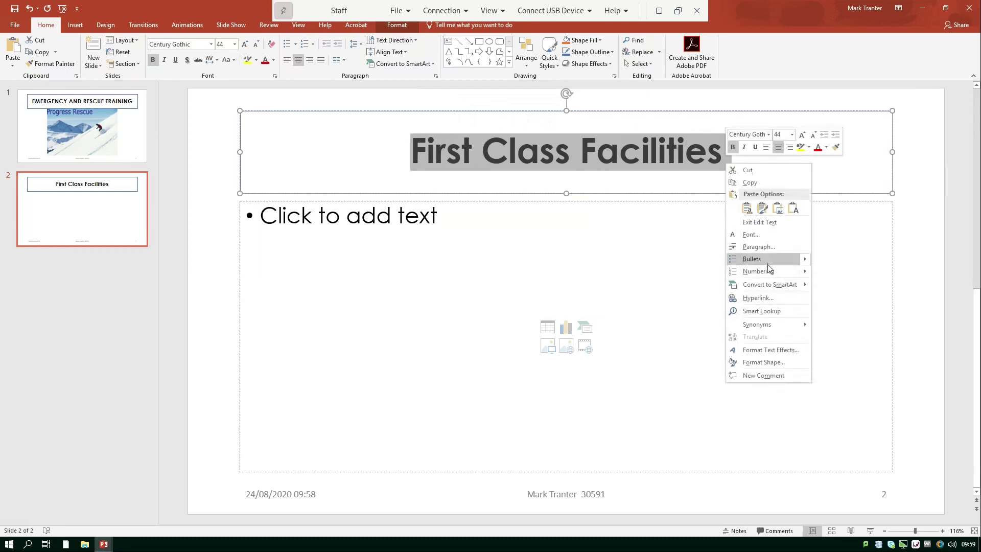
Apply All Caps to the slide 2 title so it reads FIRST CLASS FACILITIES.
left_click(751, 234)
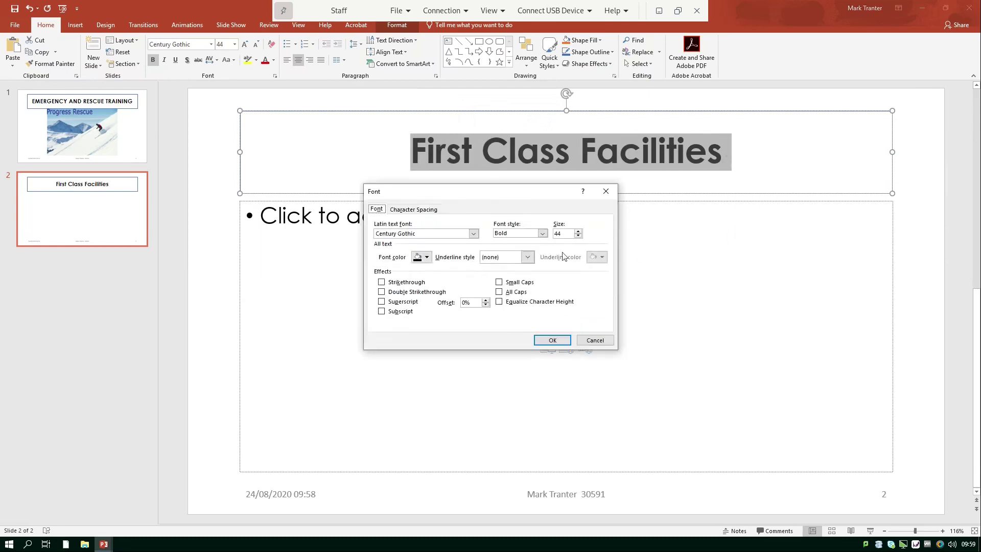
left_click(502, 294)
left_click(552, 341)
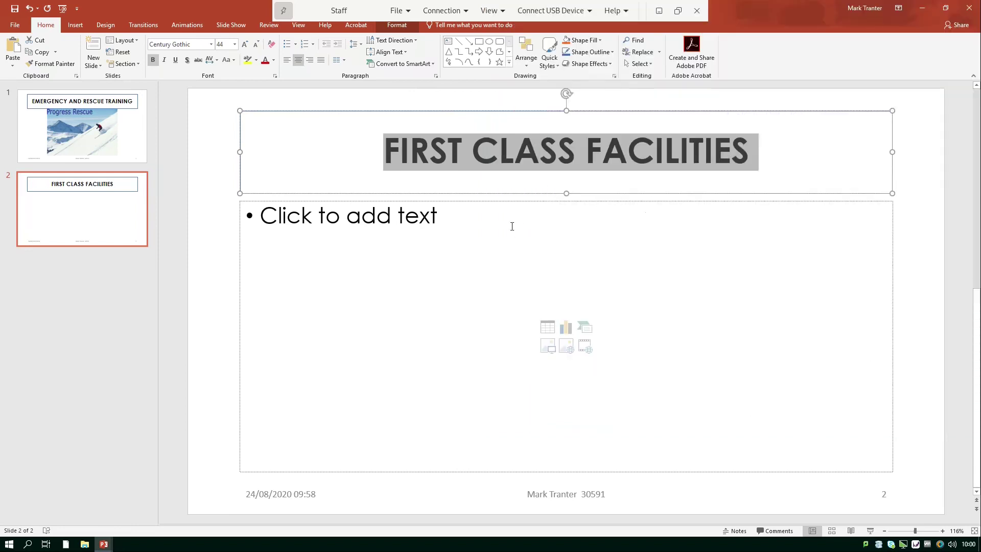
left_click(512, 227)
Enter the four slide 2 bullets and correct 'equipmrnt' to 'equipment'.
type("Excellent lecture rooms")
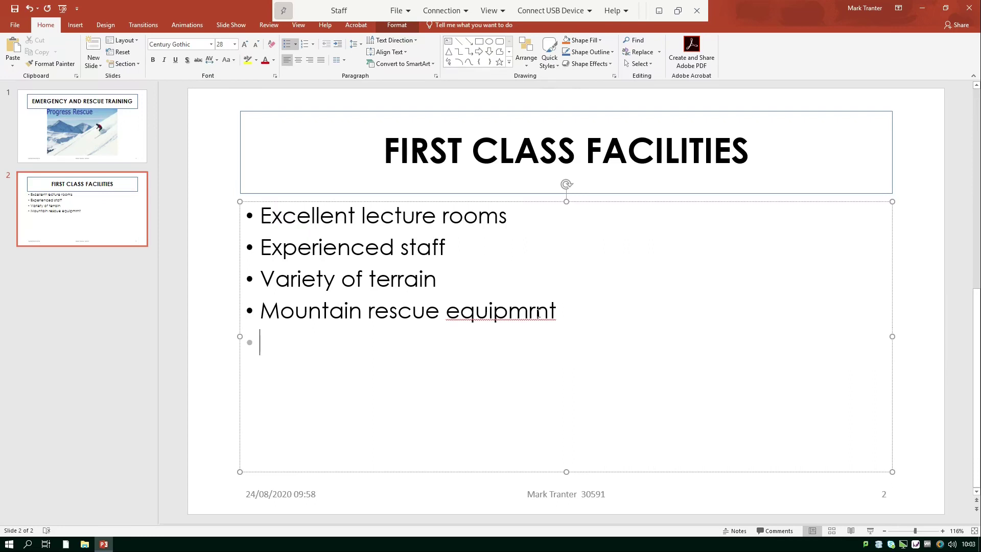
right_click(538, 312)
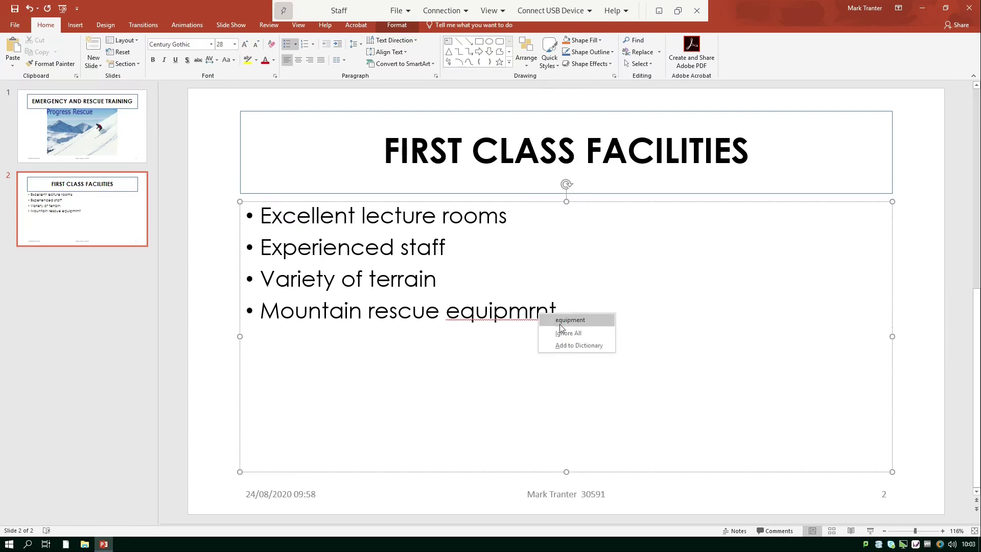
left_click(559, 320)
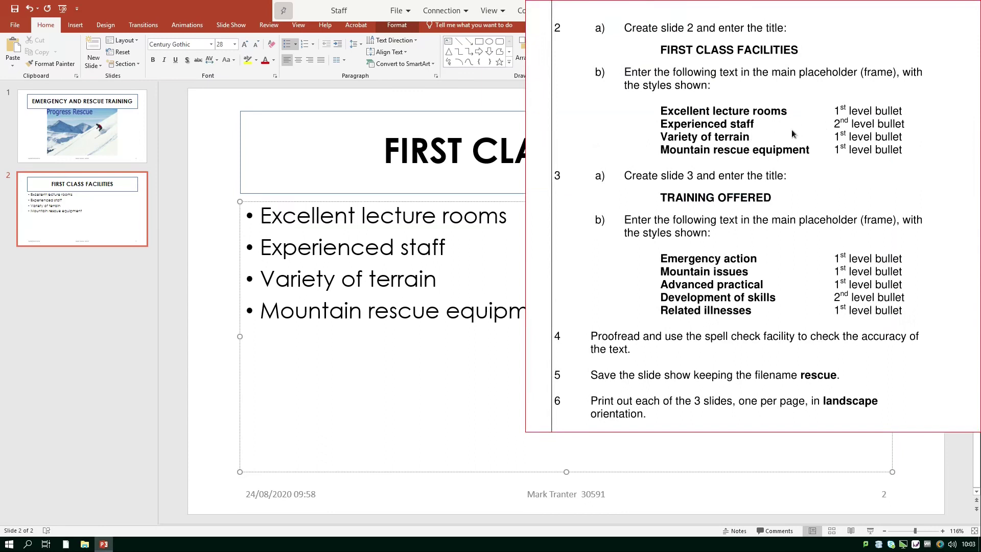
Demote Experienced staff to a second-level bullet.
left_click(262, 248)
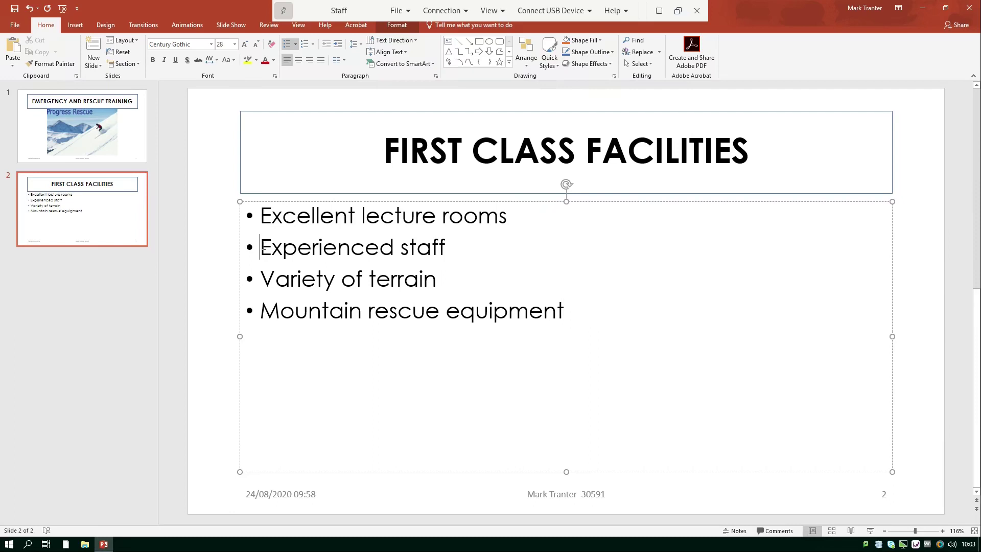
key("Tab")
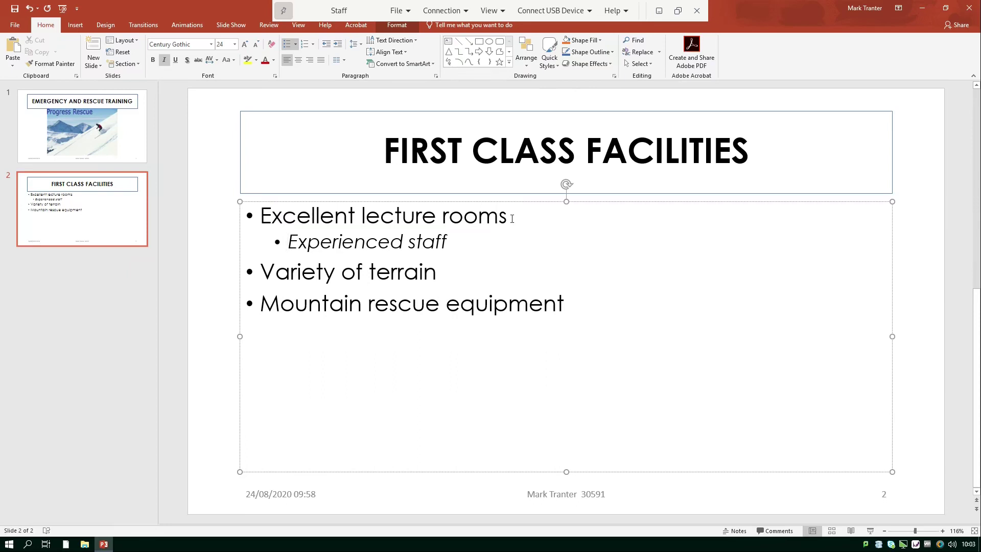
key("alt+Tab")
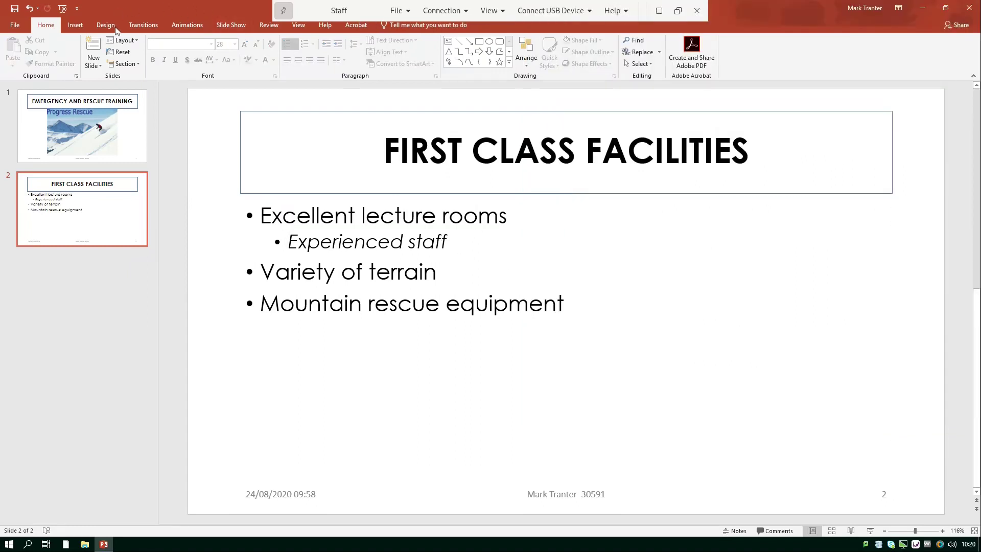
Add a Title and Content slide 3 titled TRAINING OFFERED with its five bullets.
left_click(99, 65)
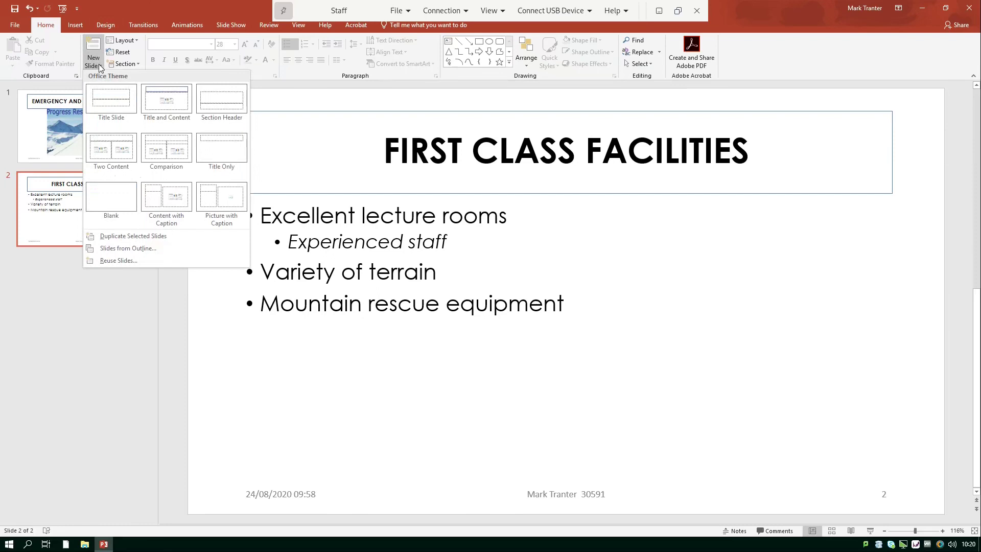
left_click(156, 106)
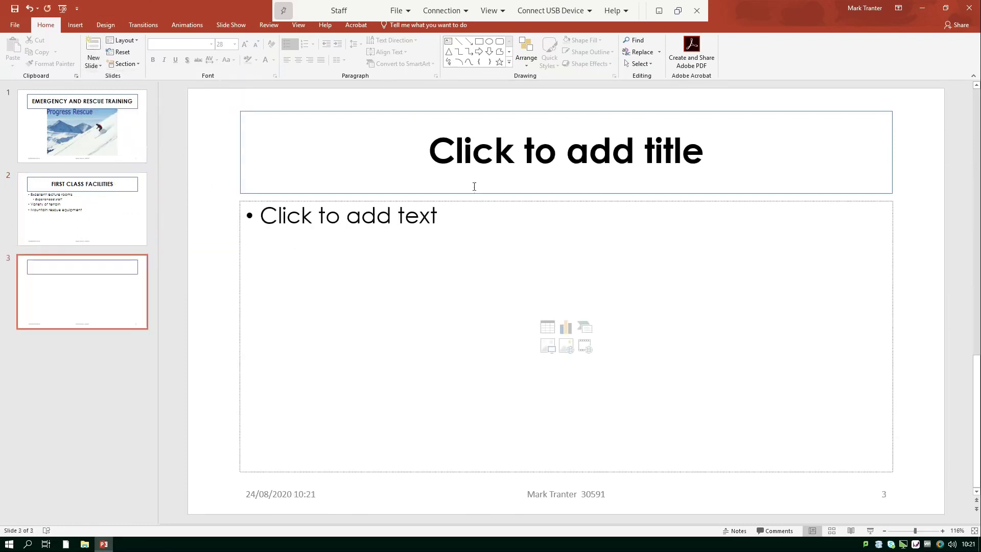
left_click(512, 166)
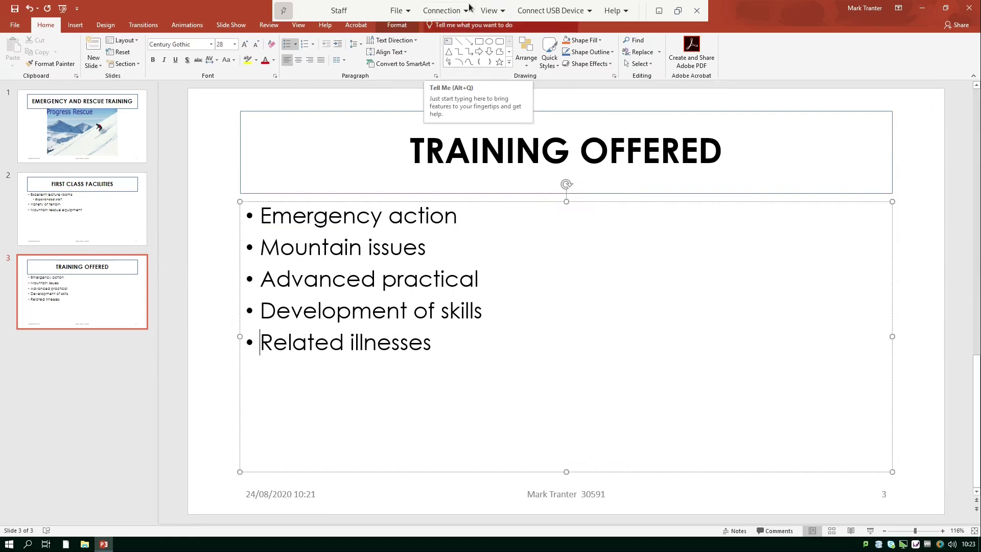
left_click(465, 6)
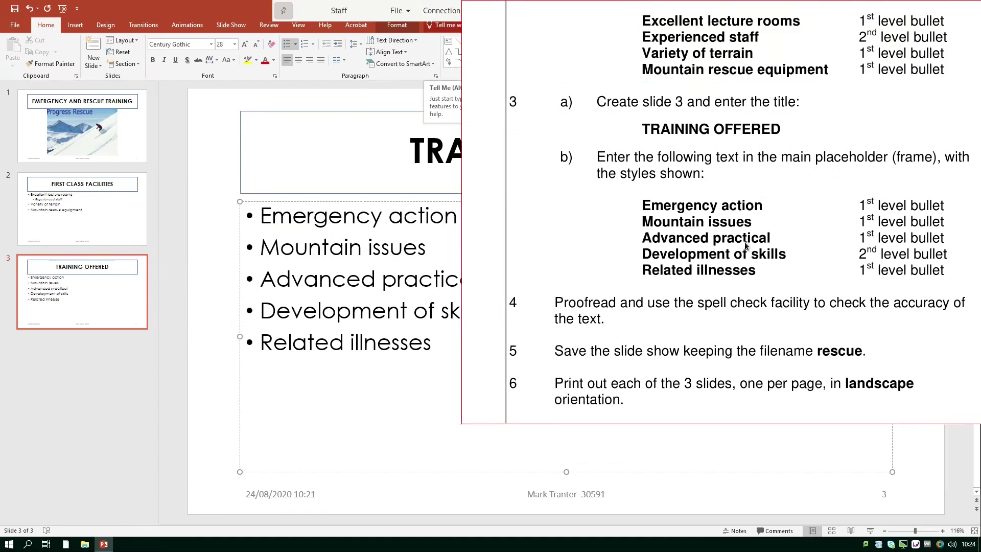
key("alt+Tab")
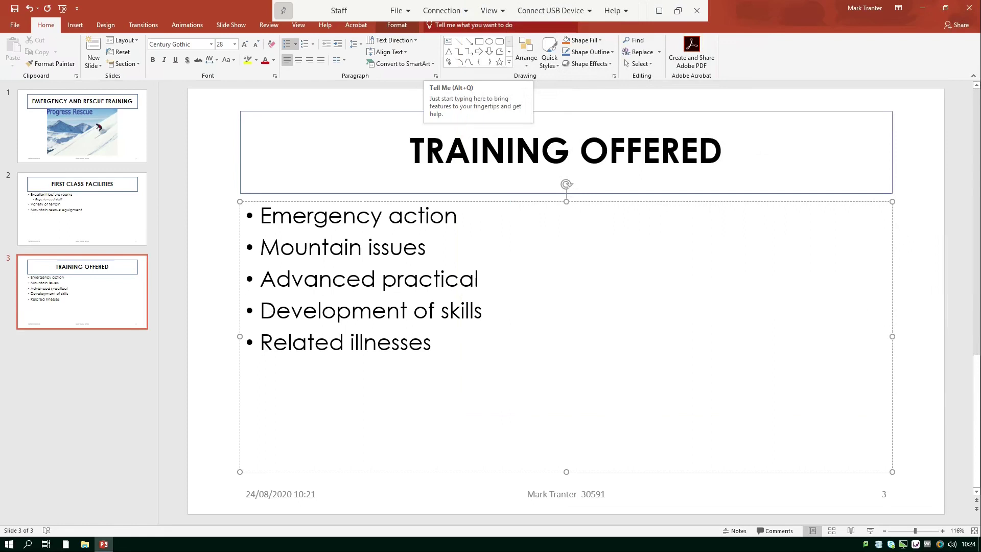
Demote Development of skills to a second-level bullet on slide 3.
left_click(260, 309)
key("Tab")
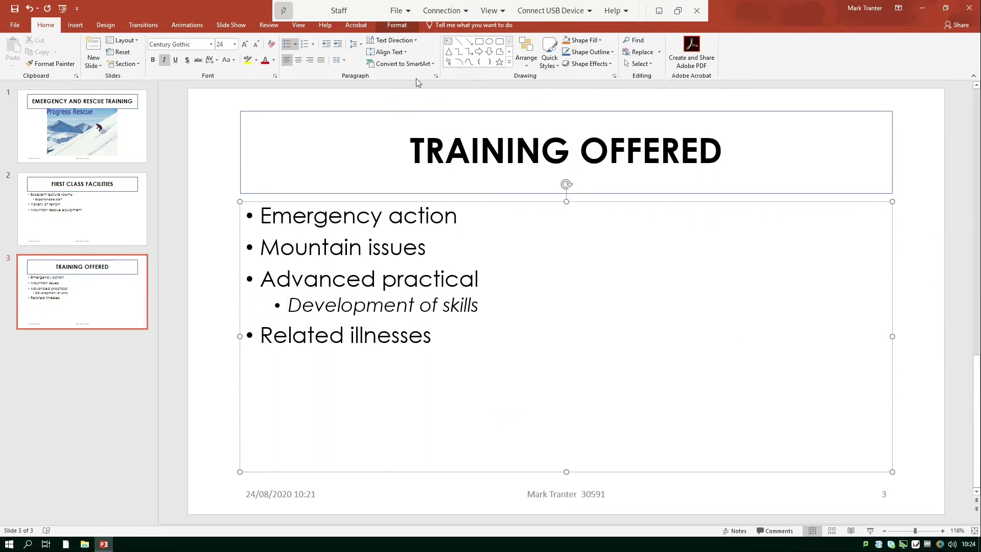
key("alt+Tab")
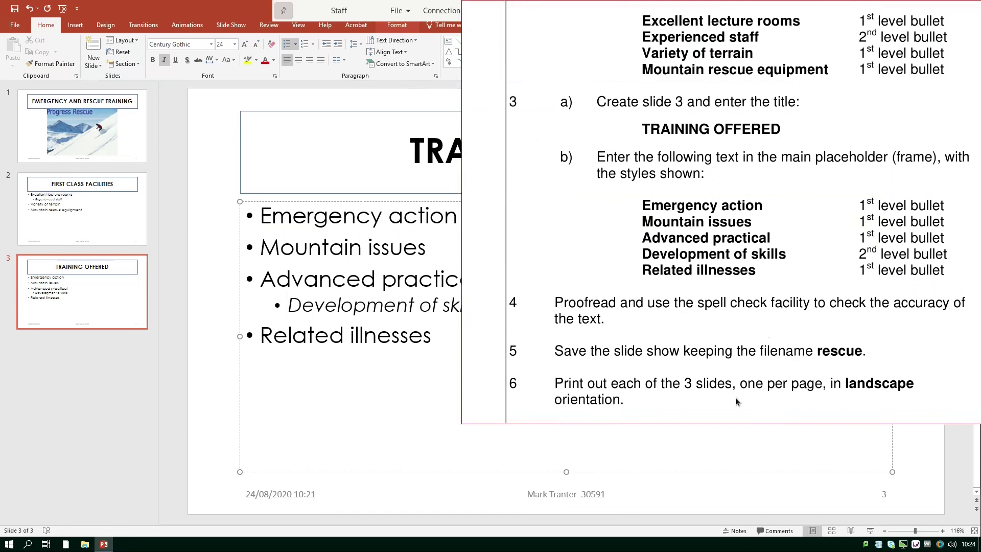
scroll(745, 399, "down", 1)
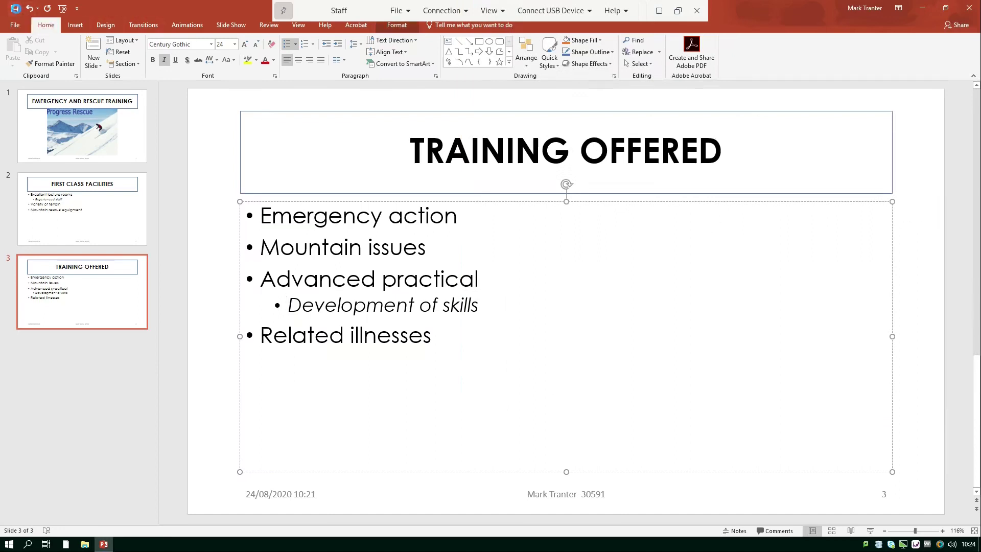
left_click(16, 25)
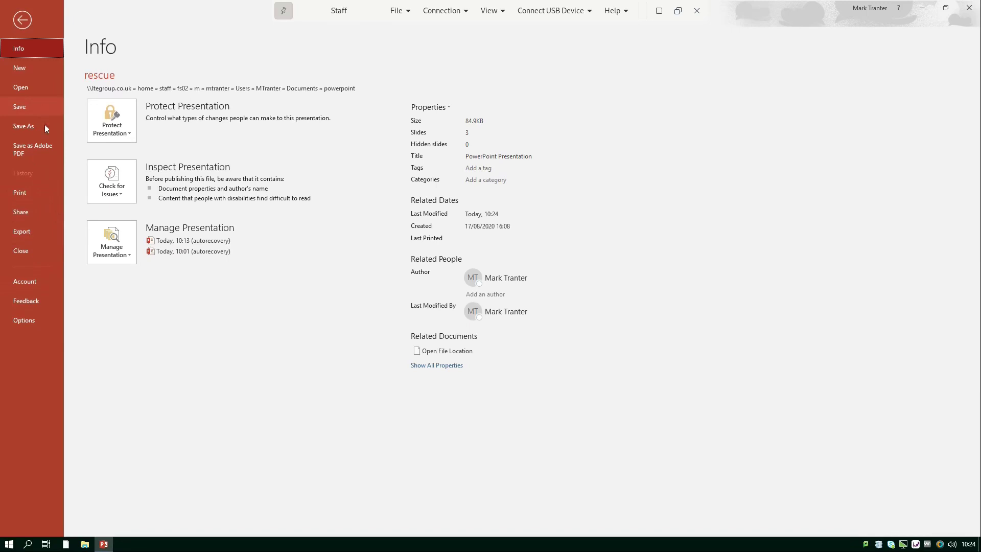
Preview the three-slide rescue presentation in the Print view.
left_click(32, 190)
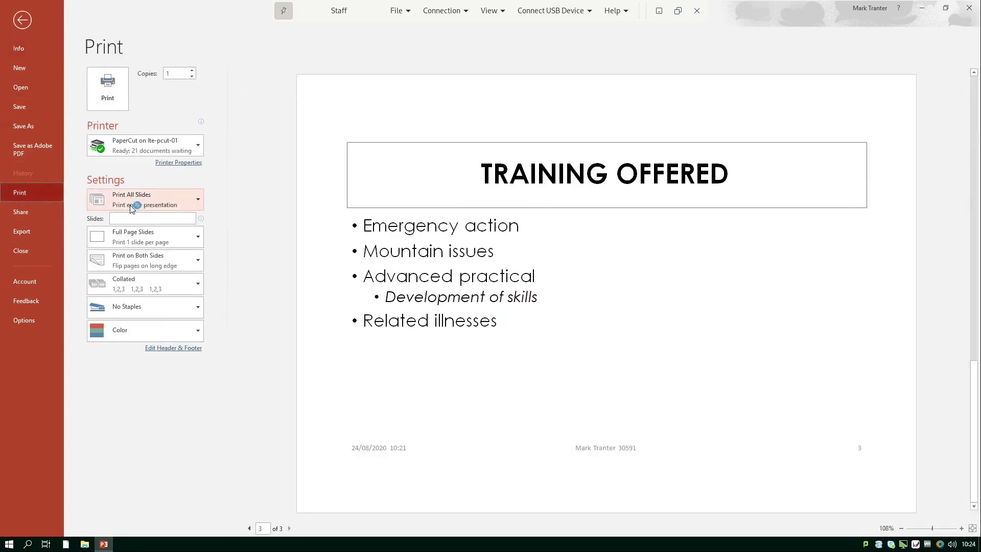
mouse_move(203, 214)
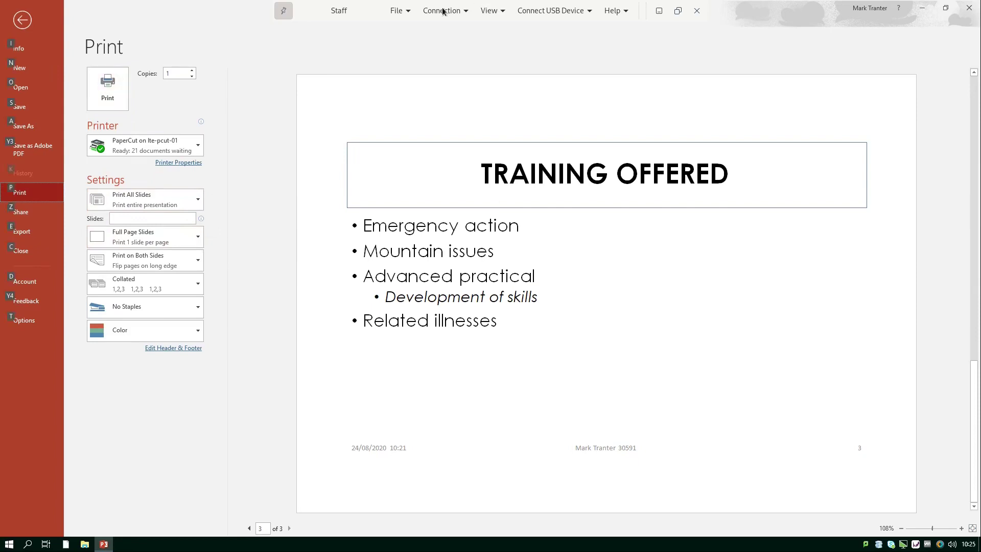
key("alt")
Leave the print preview and close the rescue presentation from the File page.
left_click(26, 21)
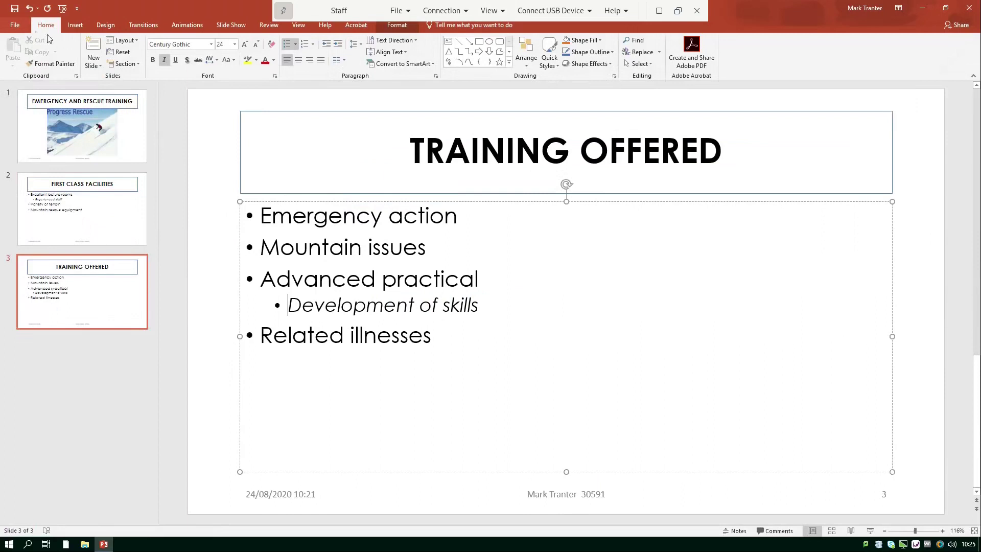
left_click(14, 25)
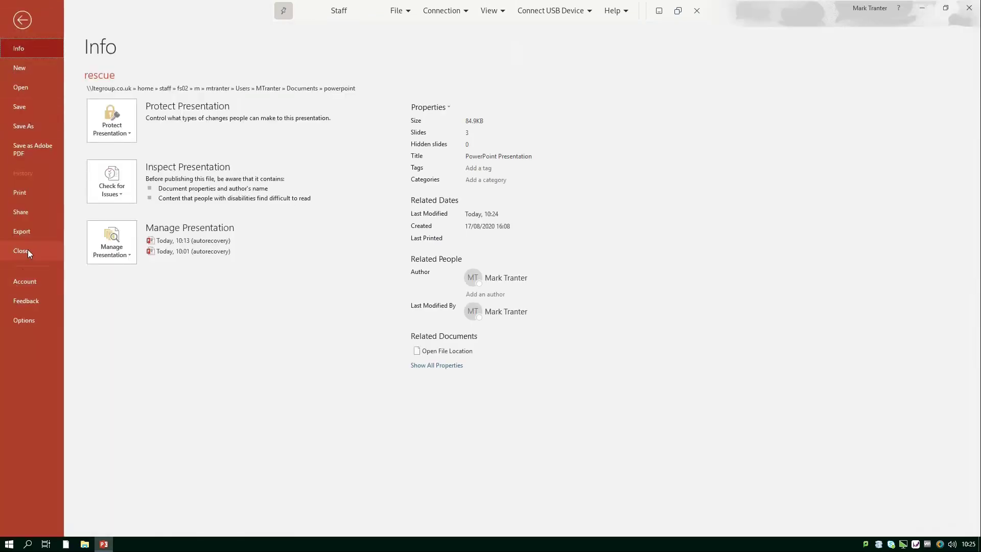
left_click(21, 251)
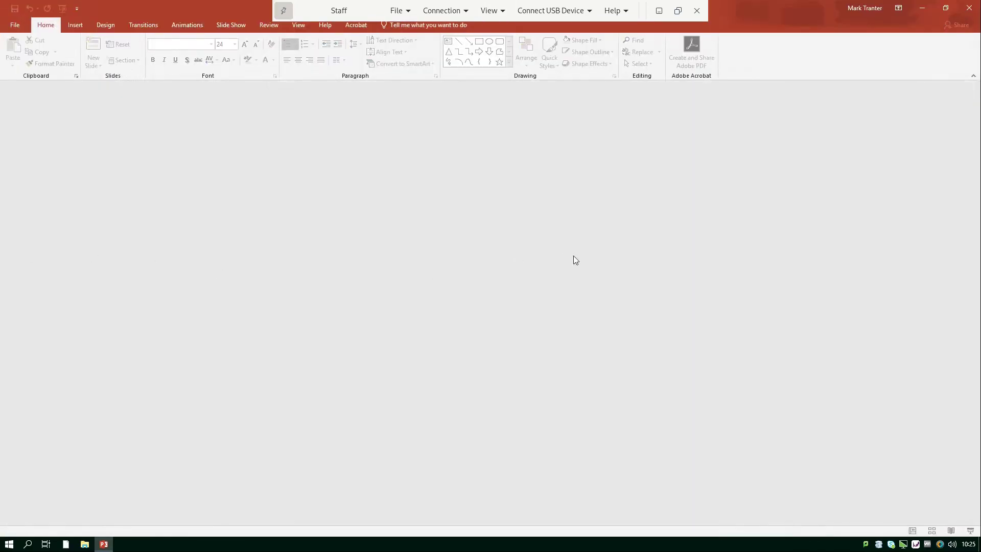